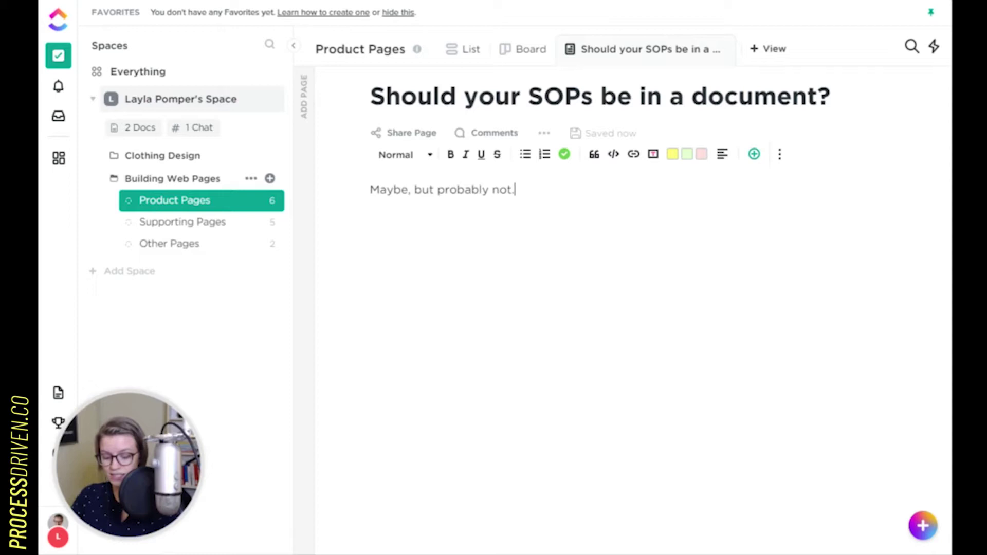
Step: Add lines '2' and '3' below 'Maybe, but probably not.', leaving an empty line after
key("Return")
type("1")
key("BackSpace")
type("2")
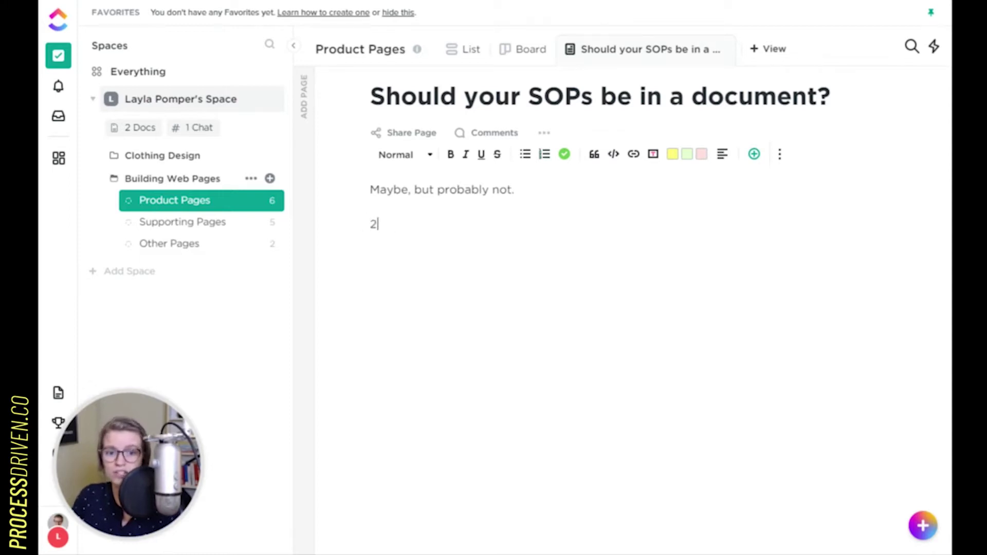
key("Return")
type("3")
key("Return")
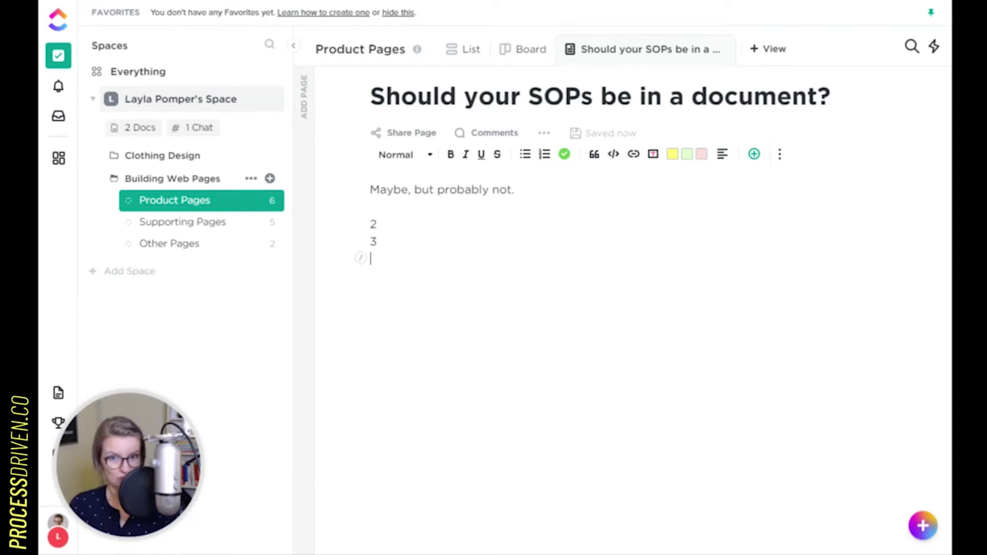
Step: Delete the '2' and '3' lines beneath 'Maybe, but probably not.'
key("BackSpace")
key("BackSpace")
key("BackSpace")
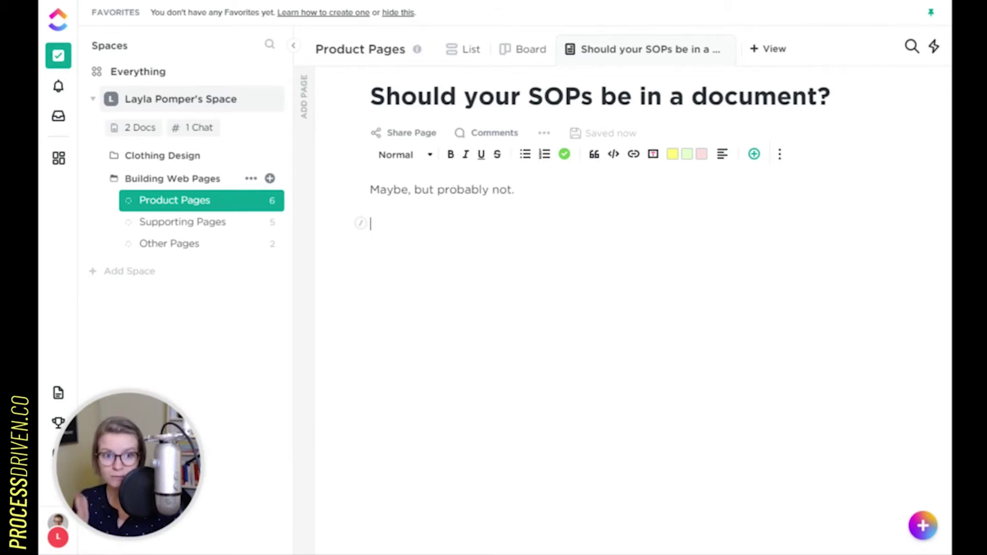
mouse_move(768, 49)
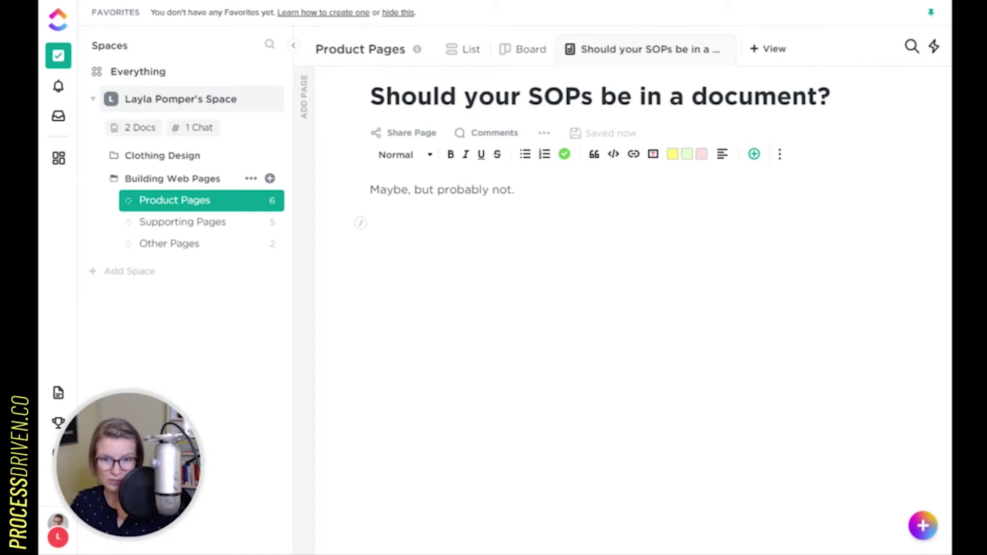
Step: Create a Doc view called 'Team Wiki' in the Product Pages space
left_click(767, 49)
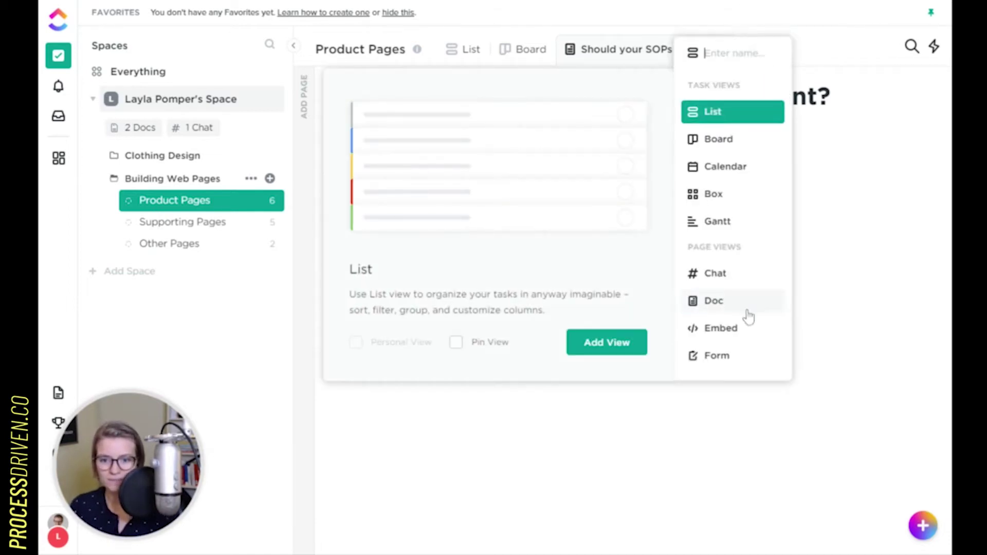
left_click(713, 303)
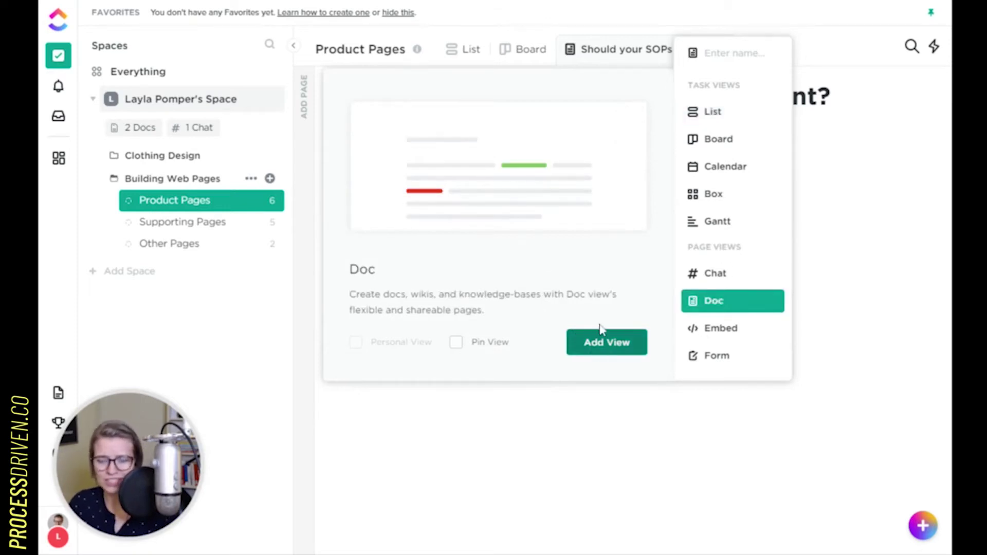
type("Wiki")
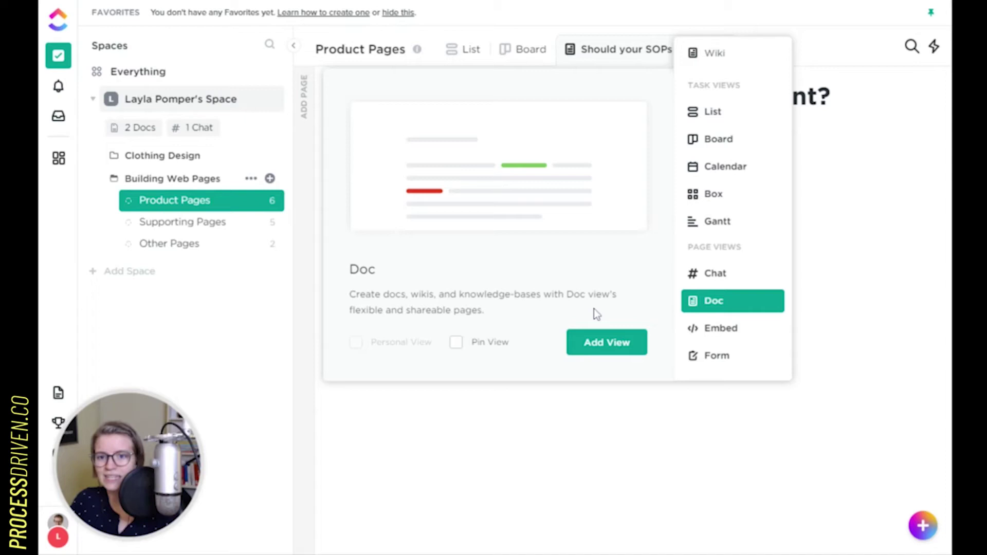
left_click(704, 52)
type("Team")
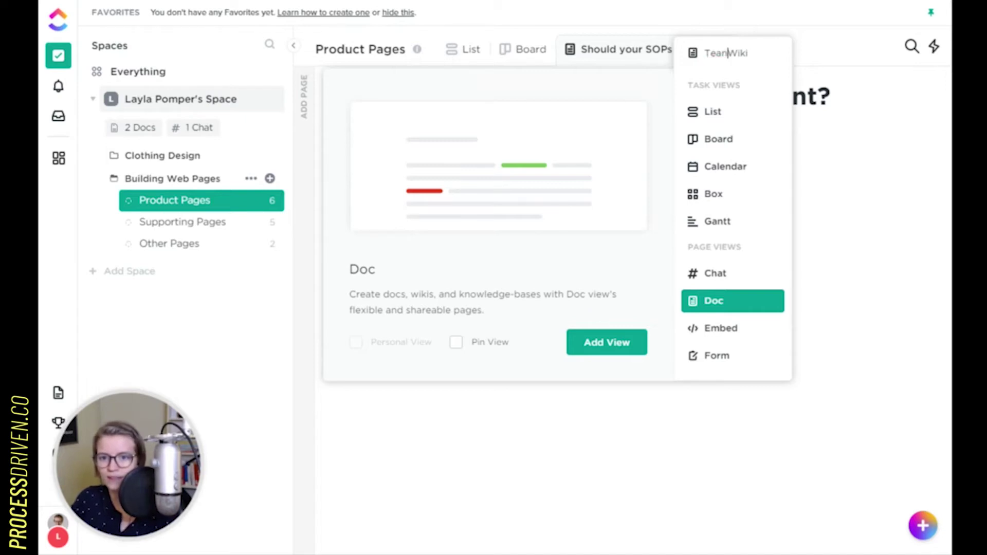
key("Return")
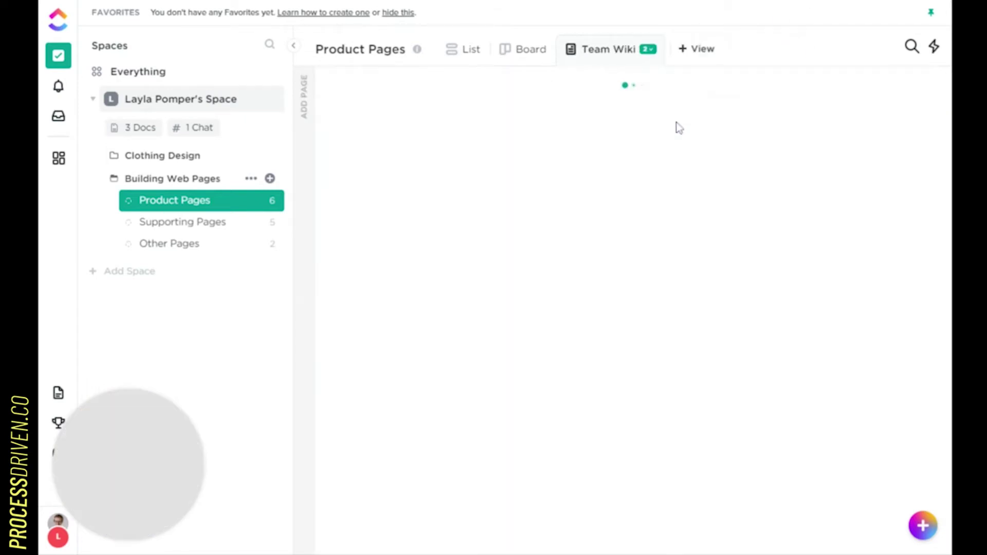
Step: Add the wiki pages CULTURE and WHAT IS FLOORING?
left_click(301, 135)
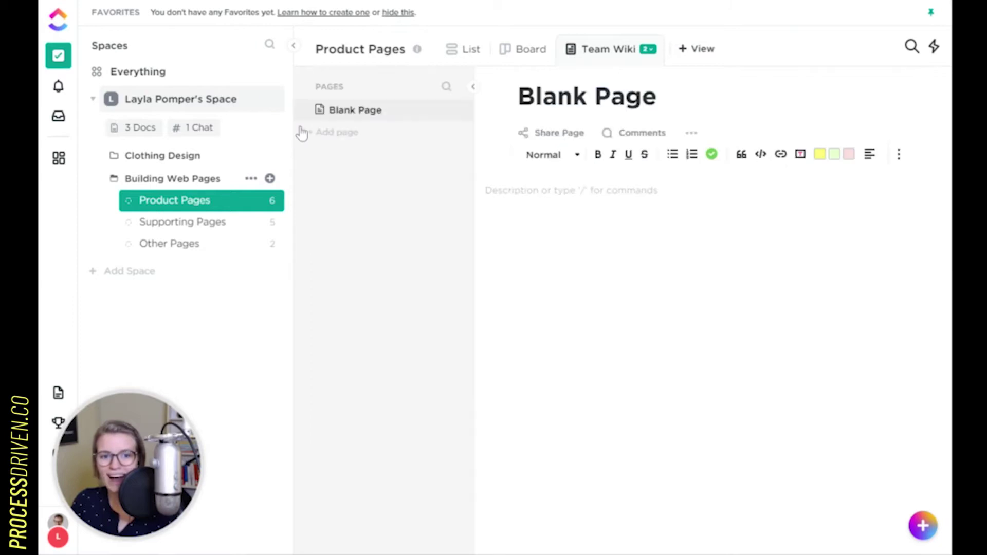
left_click(339, 134)
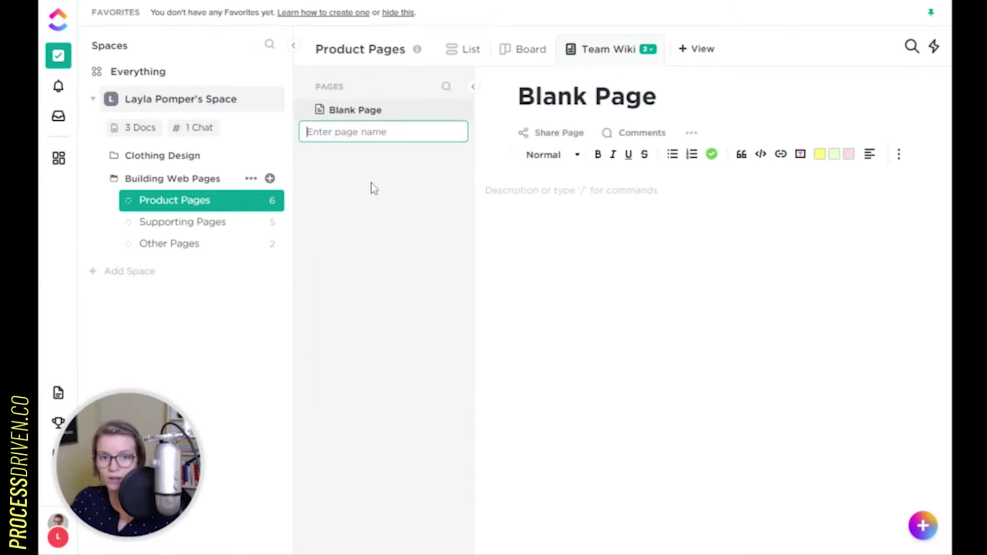
type("CULTURE")
key("Return")
left_click(347, 153)
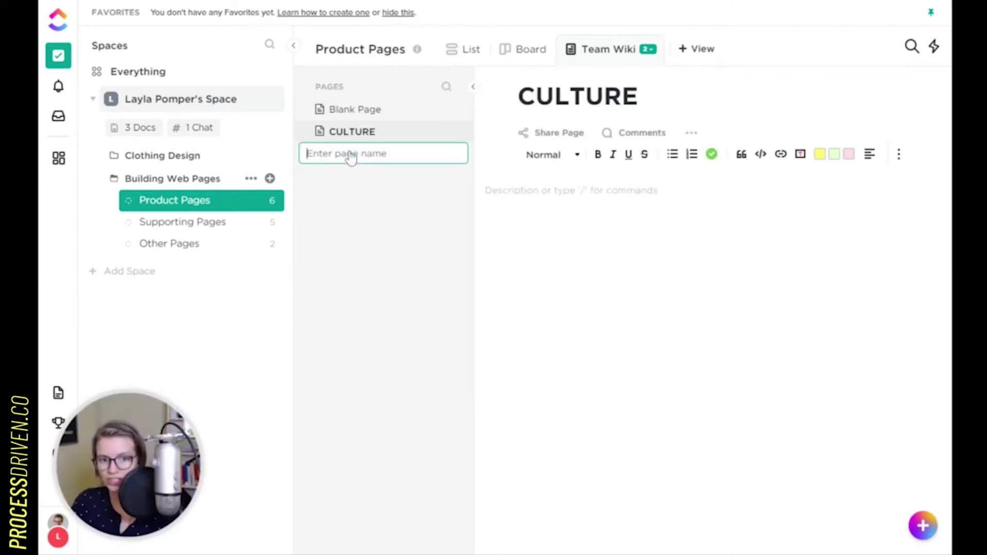
type("WHAT IS ")
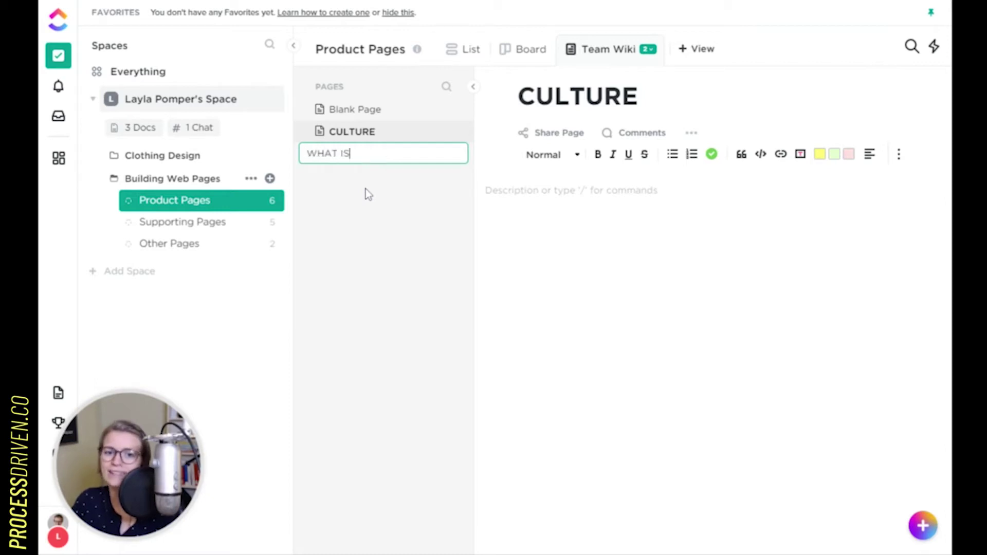
type("FLOORI")
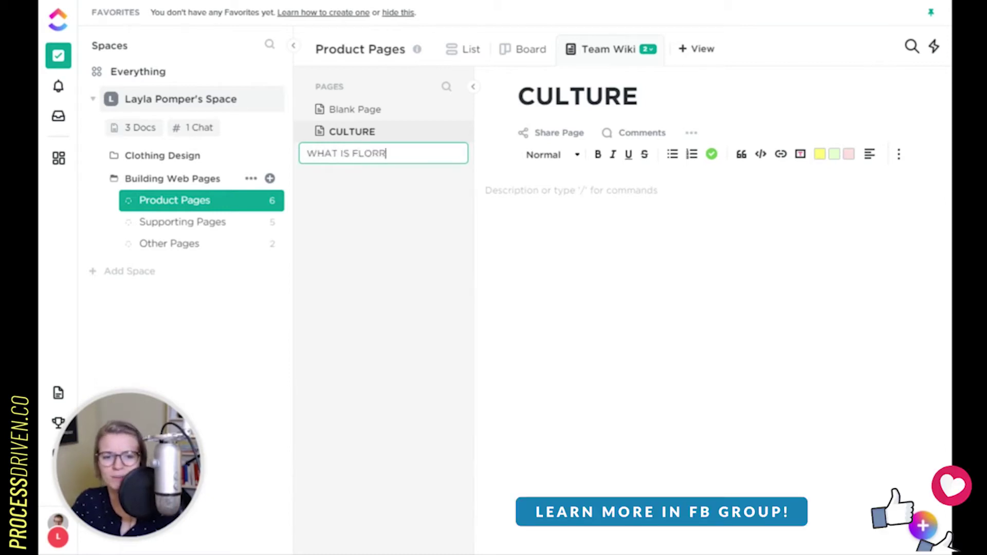
key("BackSpace")
key("BackSpace")
type("RING?")
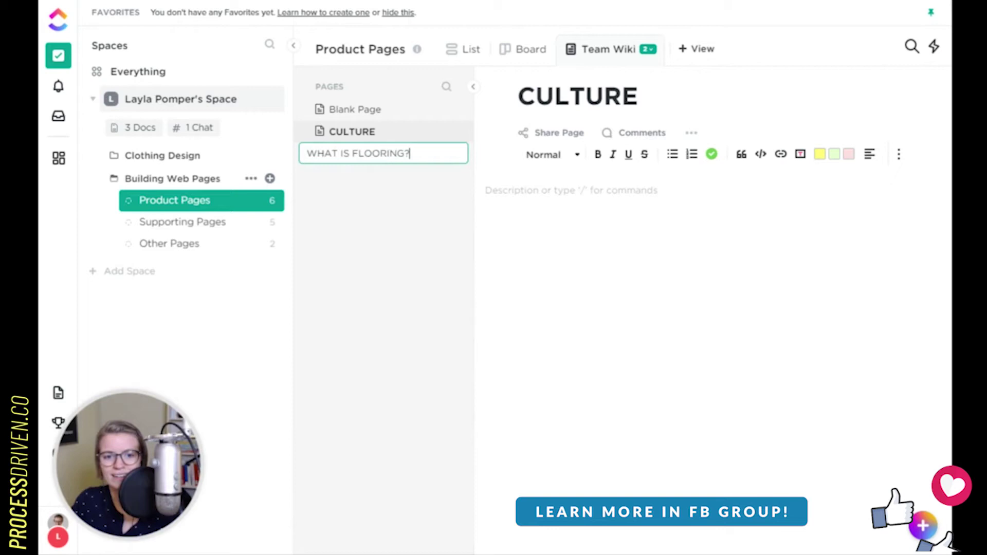
key("Return")
Step: Rename the Blank Page to VALUES
left_click(440, 110)
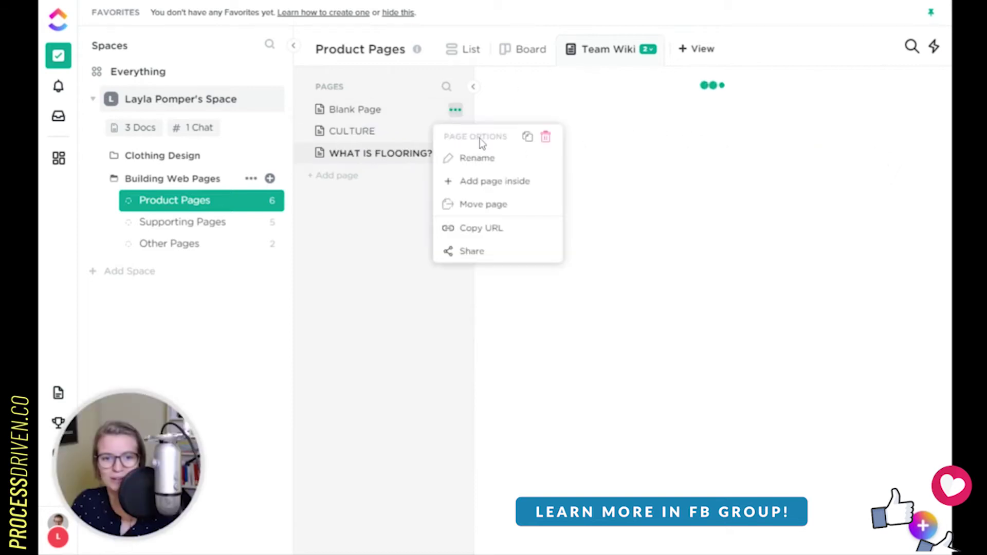
left_click(480, 158)
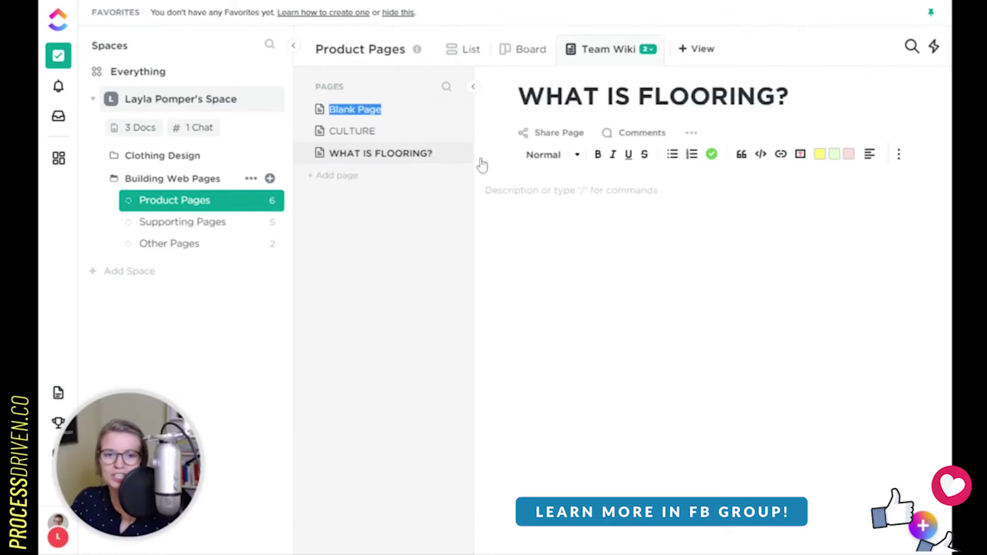
type("VALUES")
key("Return")
Step: Add the ADMIN & HR page, then begin a subpage under WHAT IS FLOORING?
left_click(339, 174)
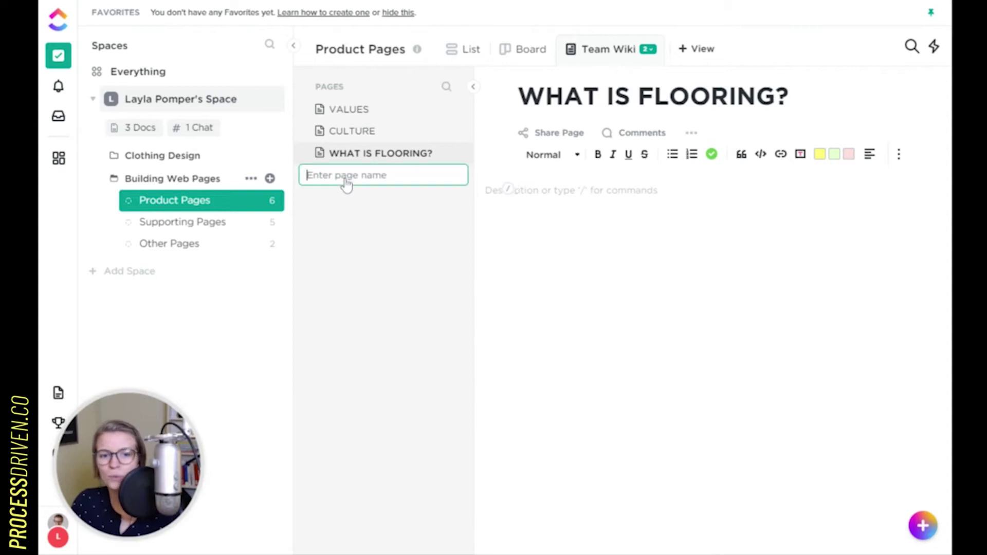
type("ADMI")
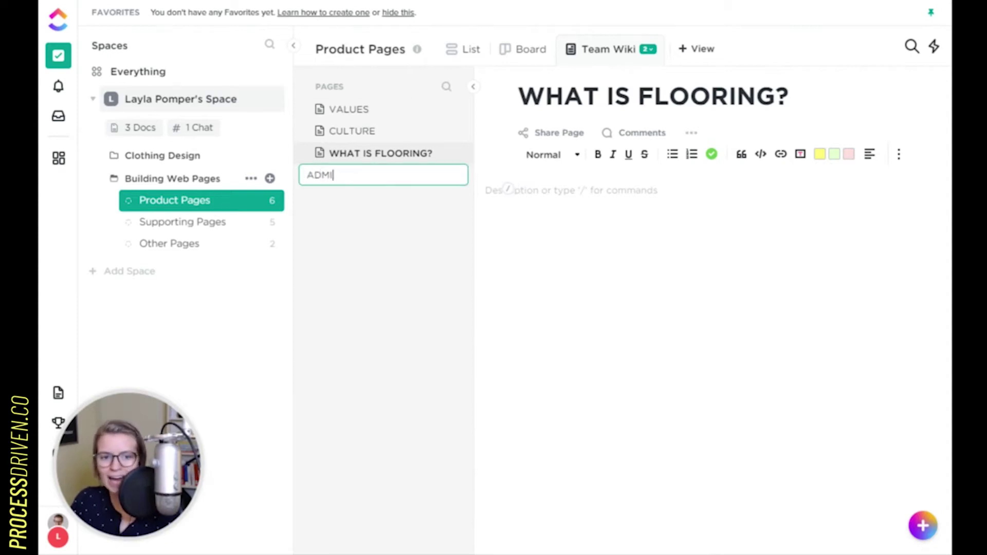
type("N & HA")
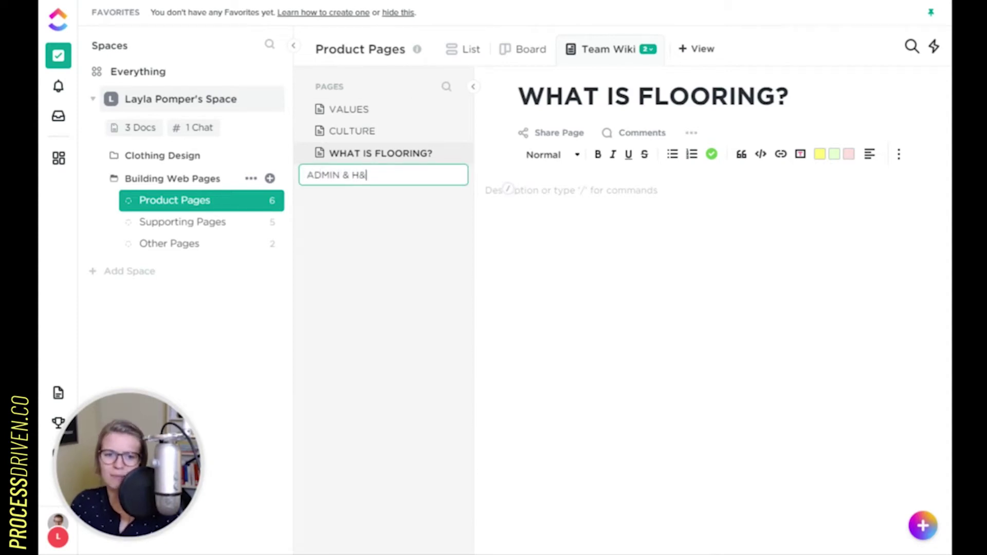
key("BackSpace")
type("R")
left_click(372, 162)
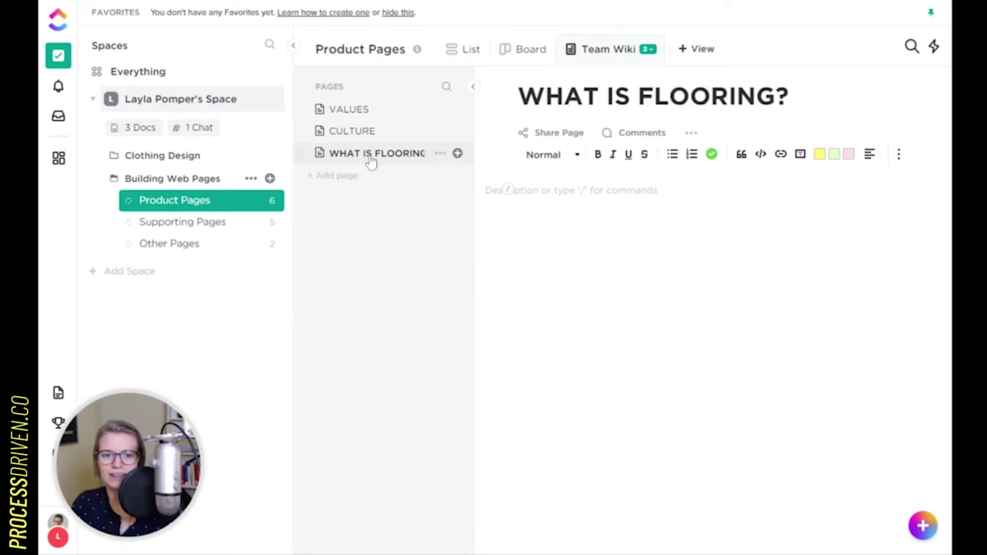
left_click(403, 159)
Step: Create subpages PRODUCT and COMPETITORS, writing 'Oh! I see it now.' in COMPETITORS
left_click(457, 154)
type("PR")
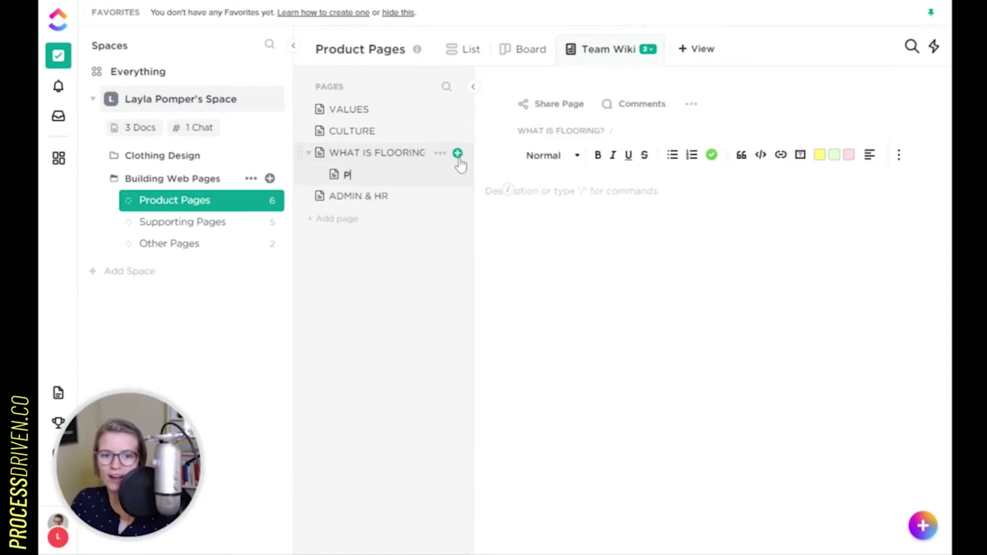
type("ODUCT")
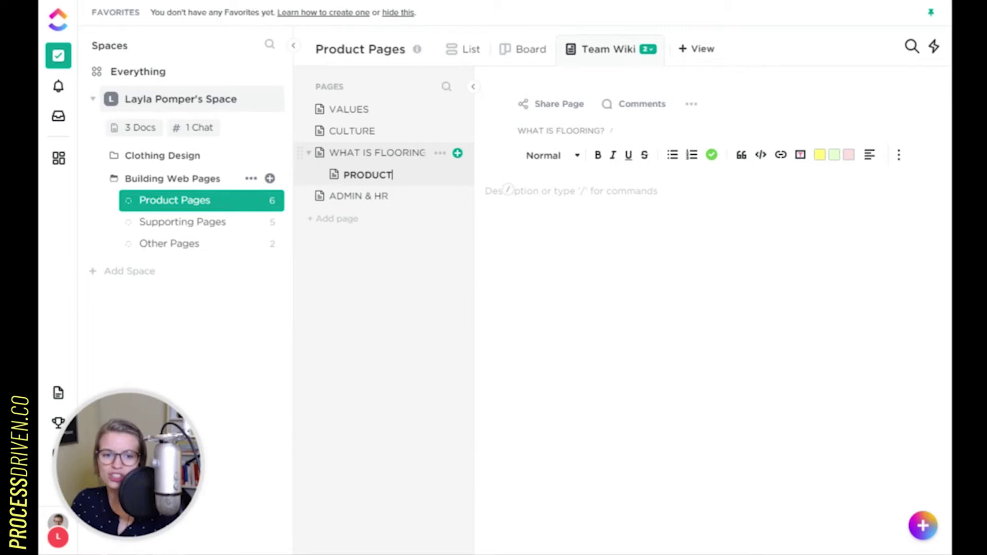
key("Return")
left_click(457, 153)
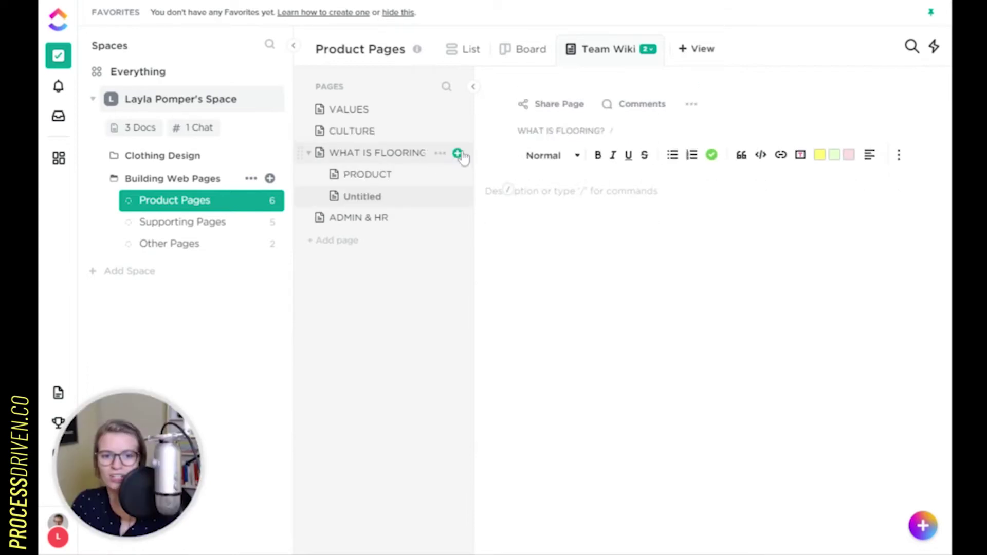
type("COMP")
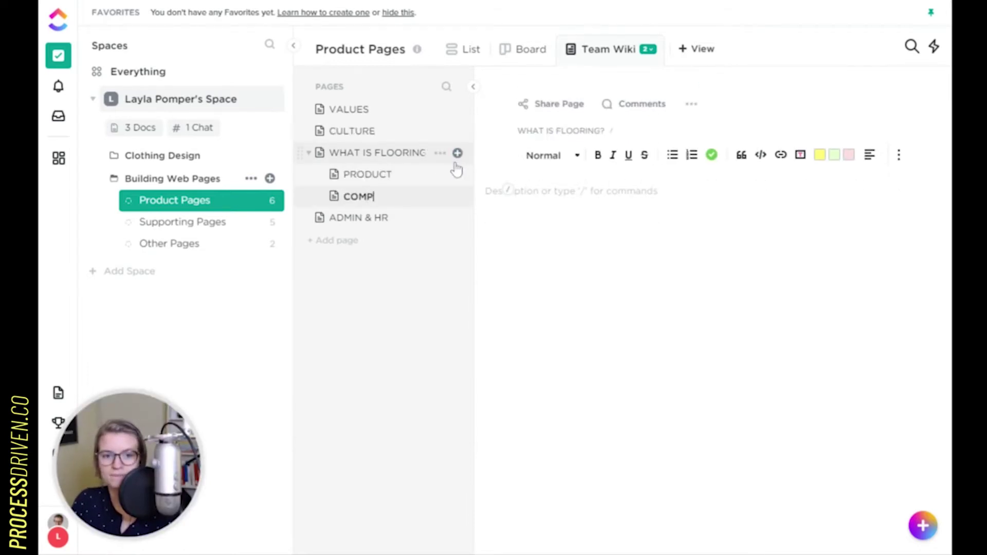
type("ETITORS")
key("Return")
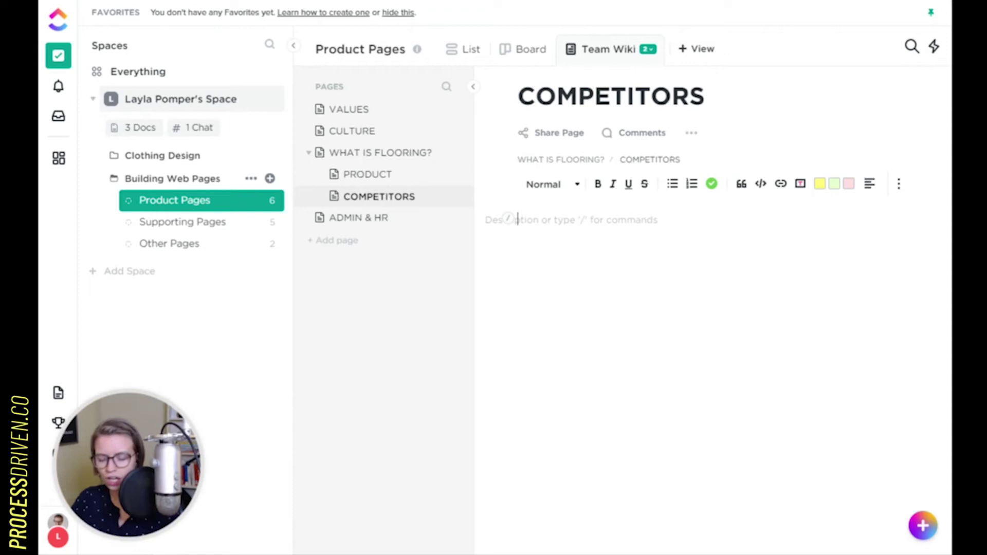
type("Oh! I see it now.")
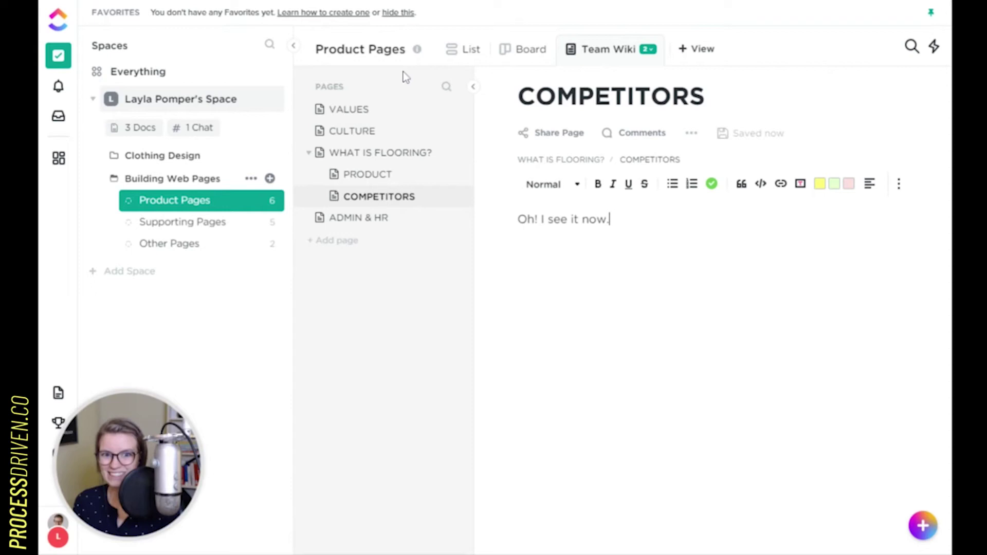
Step: Search the wiki pages for 'see', which finds only COMPETITORS, then clear the search
left_click(446, 89)
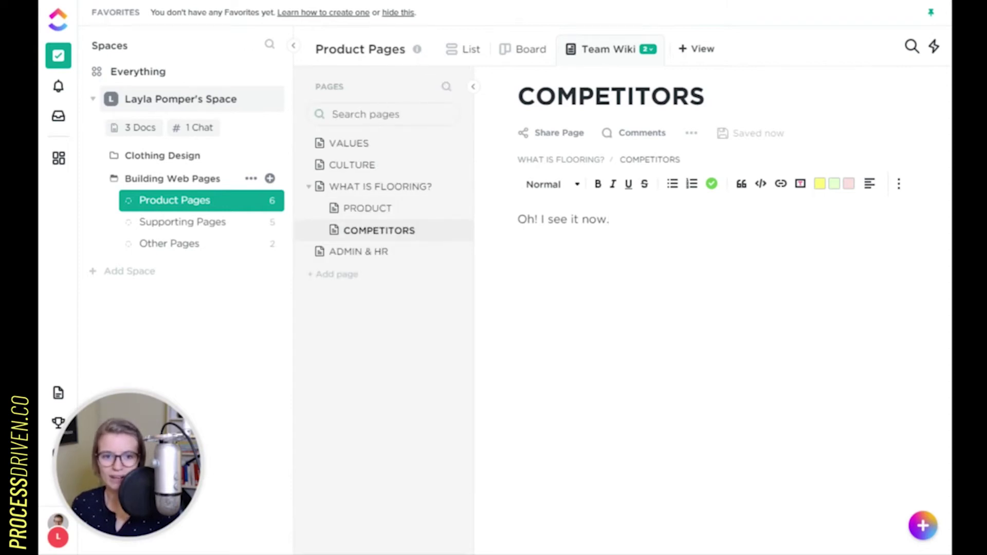
type("se")
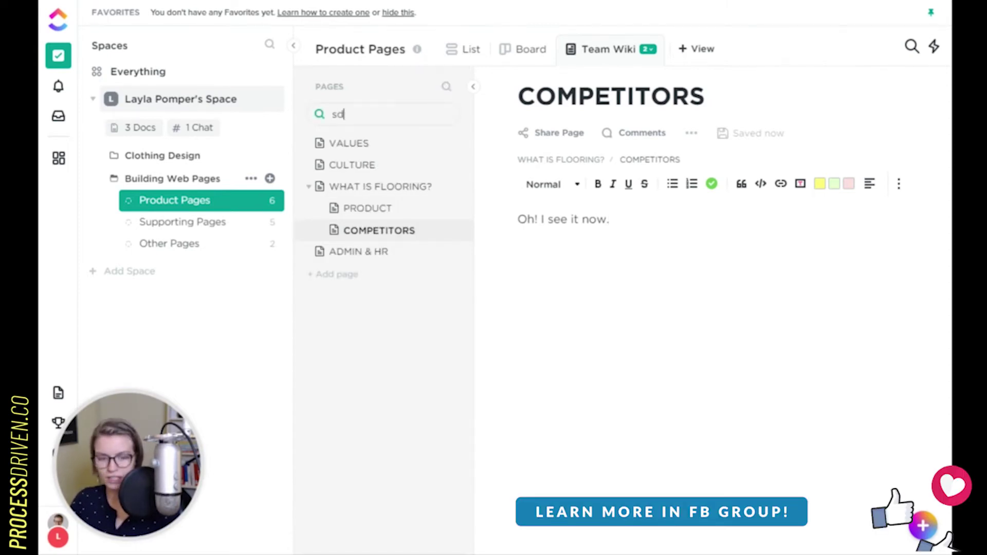
type("e")
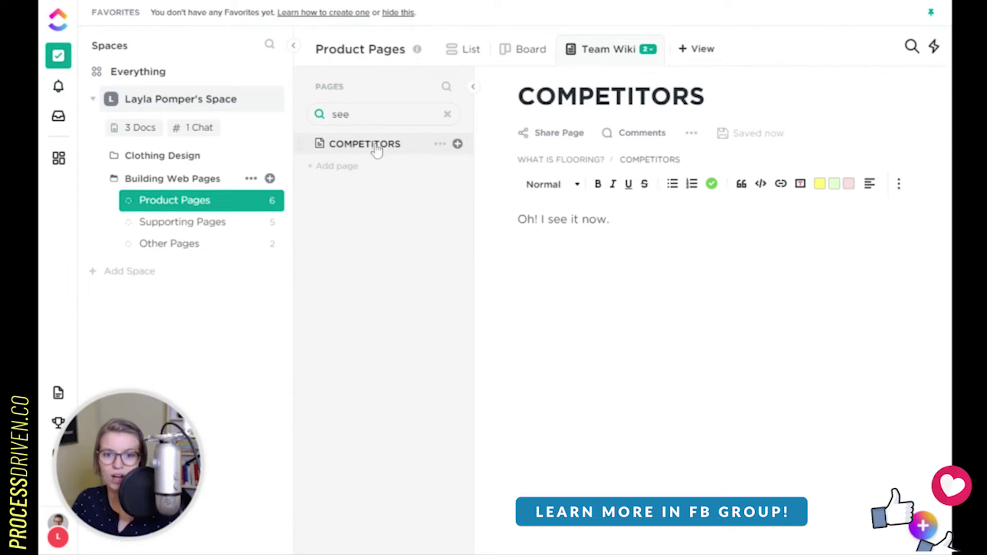
double_click(377, 149)
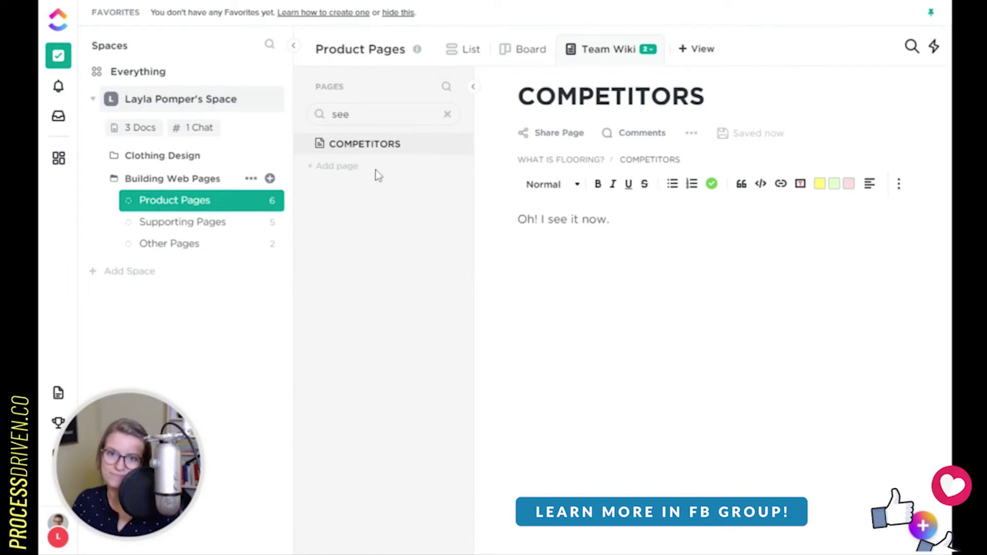
left_click(447, 114)
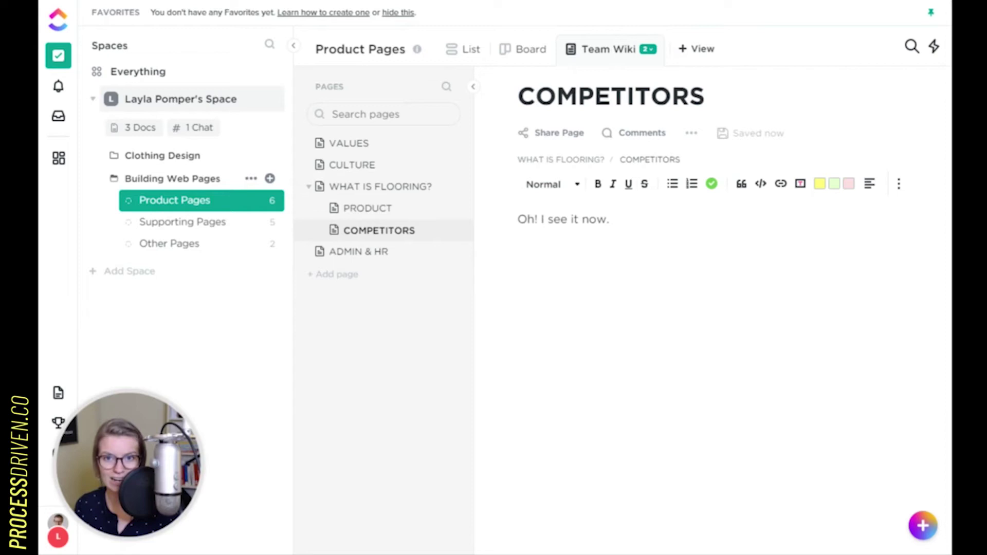
Step: Switch Product Pages to List view, showing its six tasks grouped by status
left_click(453, 50)
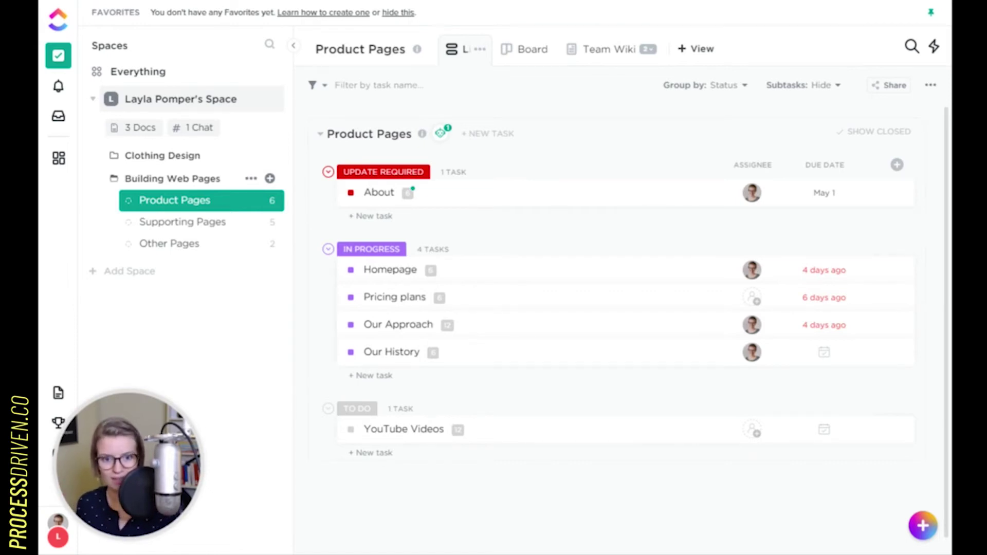
Step: Rename the About task to 'About Page Design' and delete its Build the wireframe subtask
left_click(473, 190)
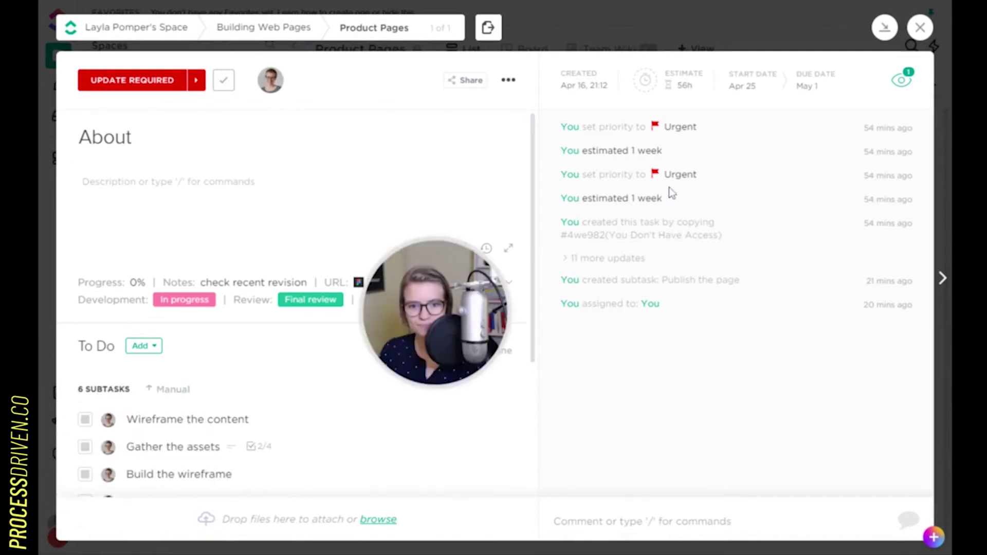
left_click(182, 155)
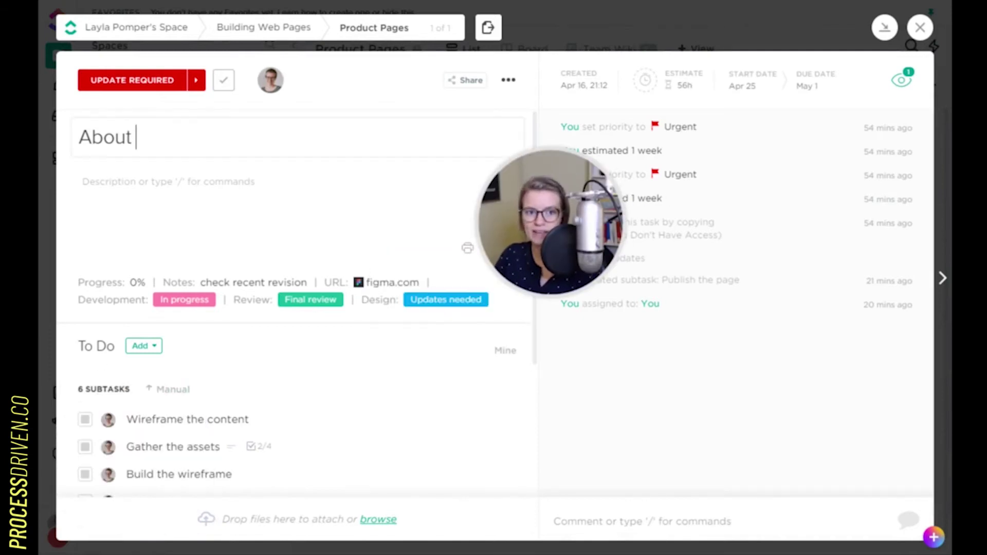
type("Page Design")
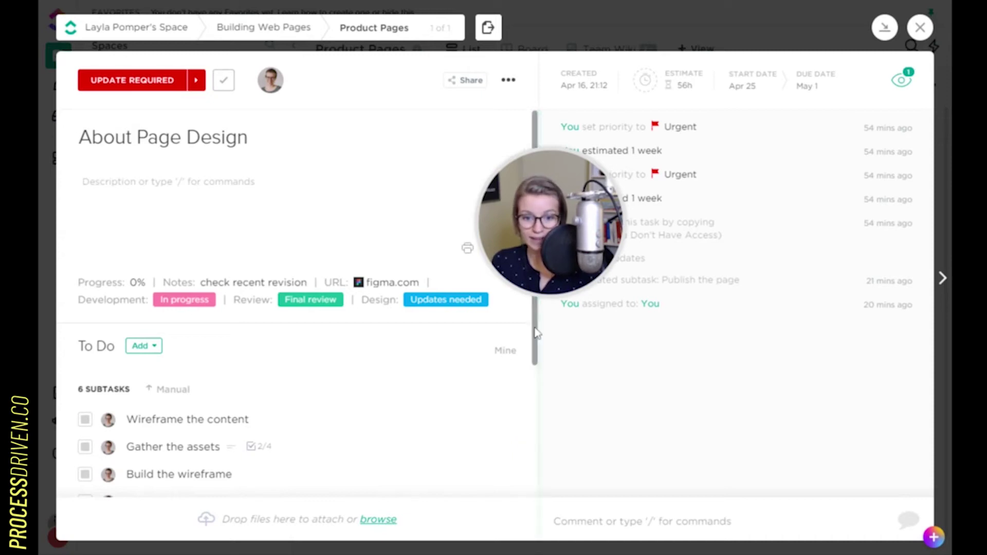
scroll(540, 424, "down", 3)
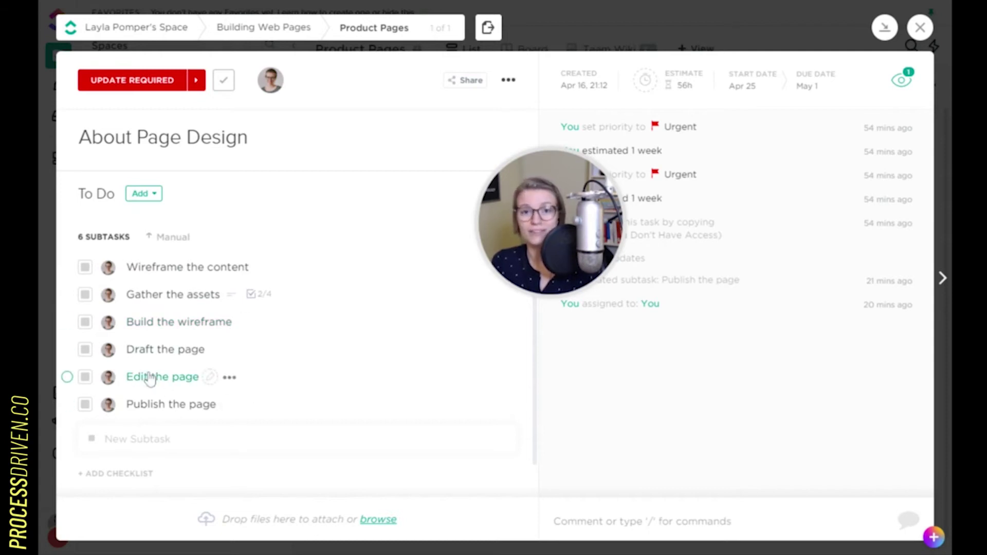
mouse_move(179, 322)
left_click(263, 323)
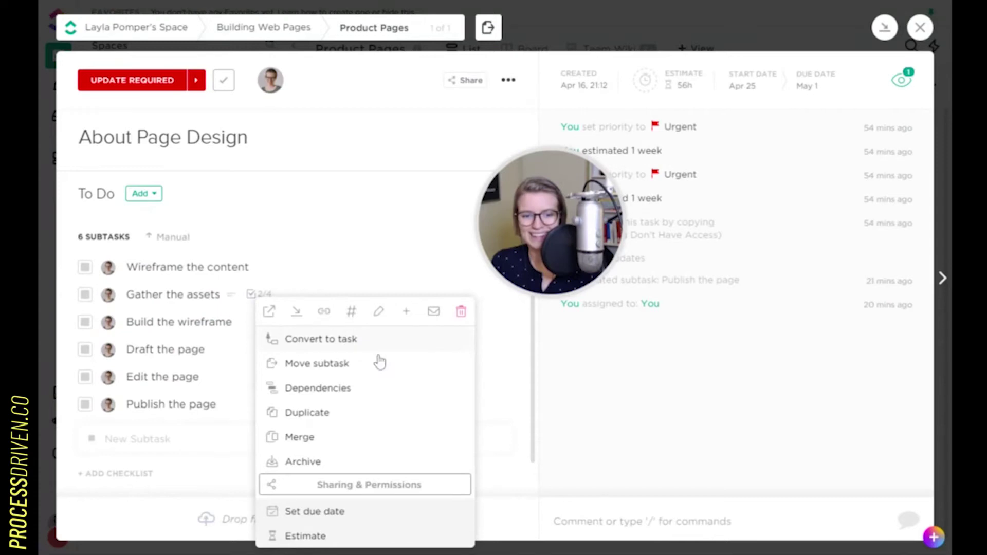
left_click(461, 312)
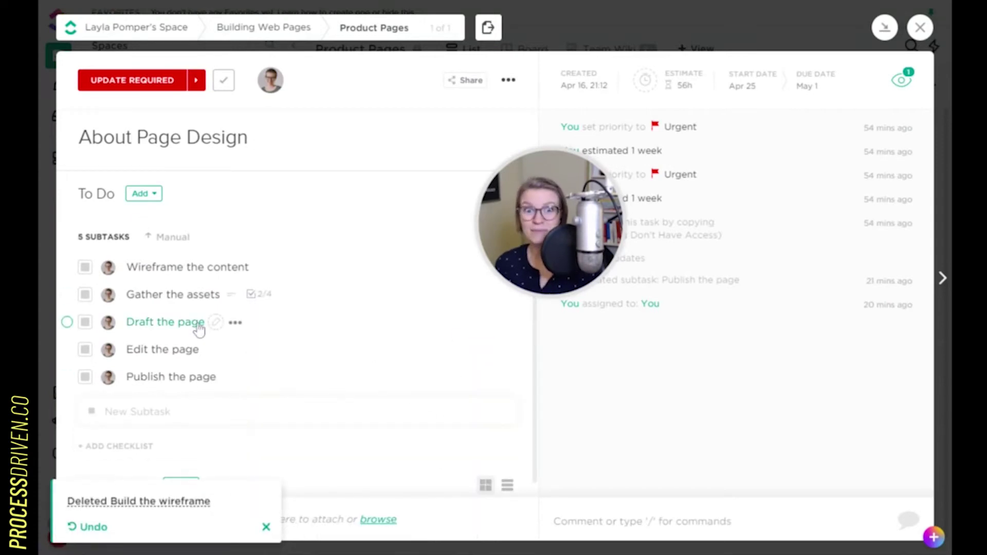
Step: Edit the Gather the assets description, then go to the Wireframe the content subtask
left_click(184, 296)
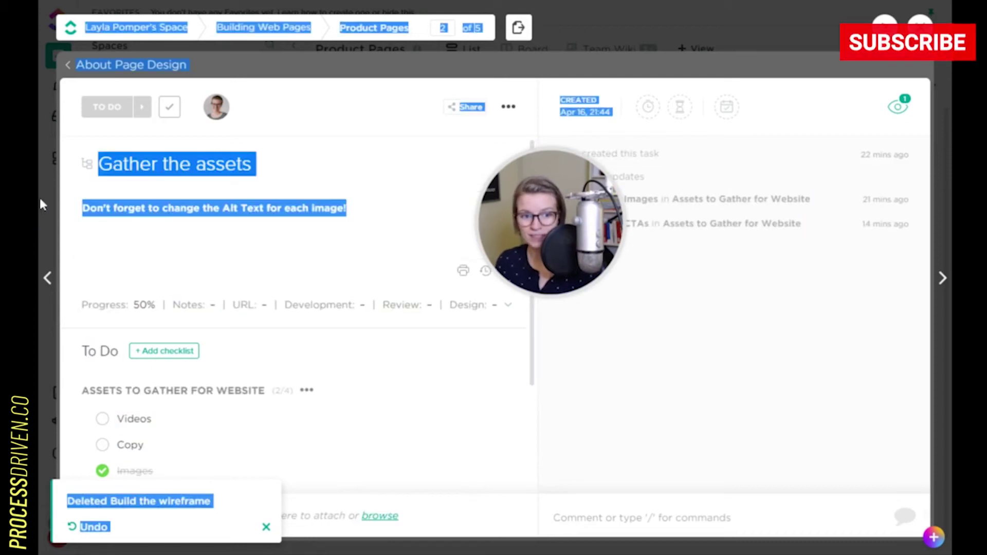
left_click(123, 207)
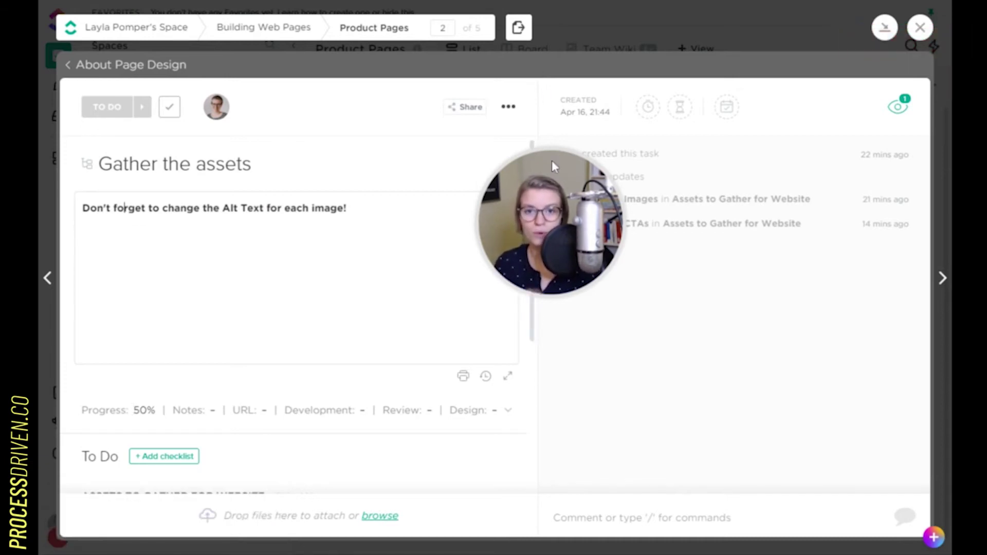
left_click(82, 72)
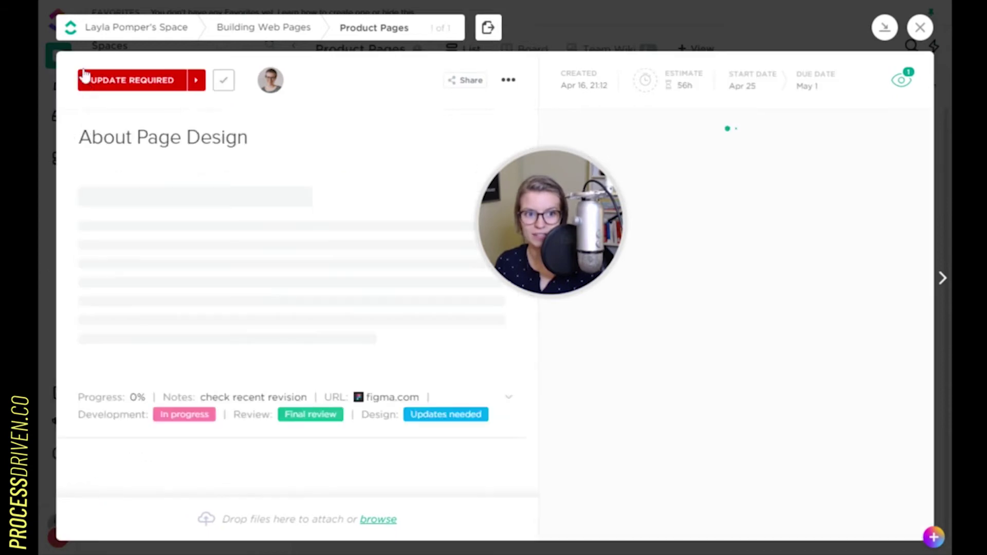
scroll(239, 362, "down", 2)
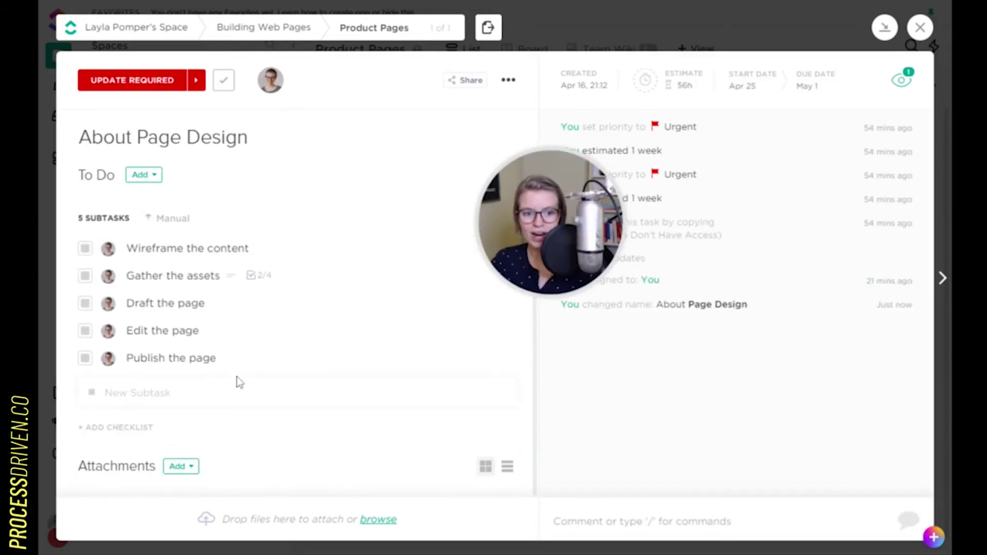
scroll(160, 272, "up", 2)
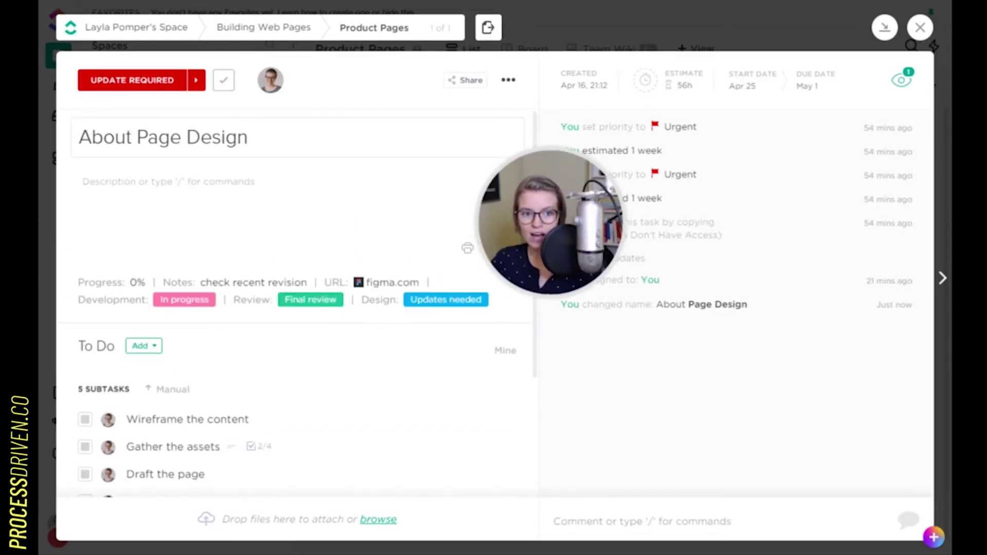
scroll(141, 158, "down", 2)
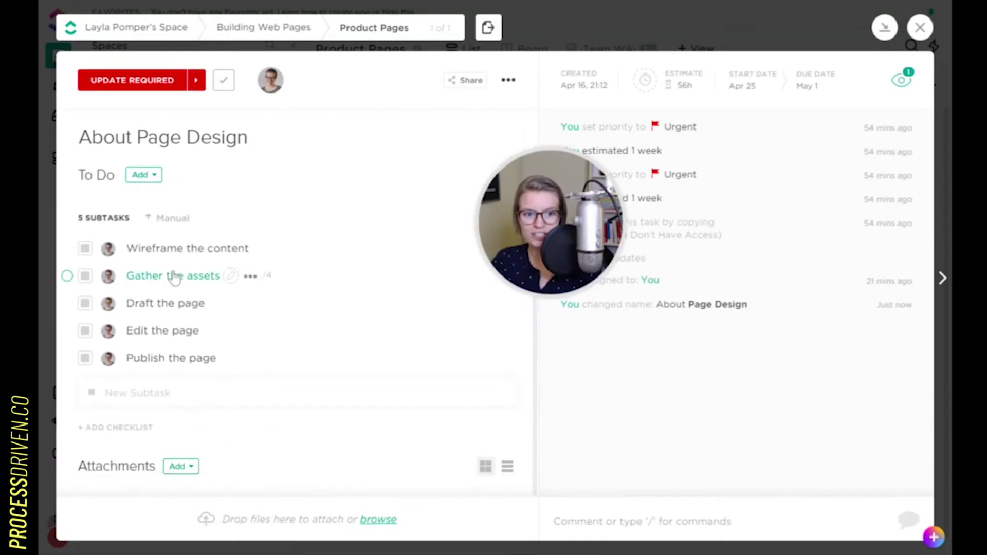
left_click(162, 250)
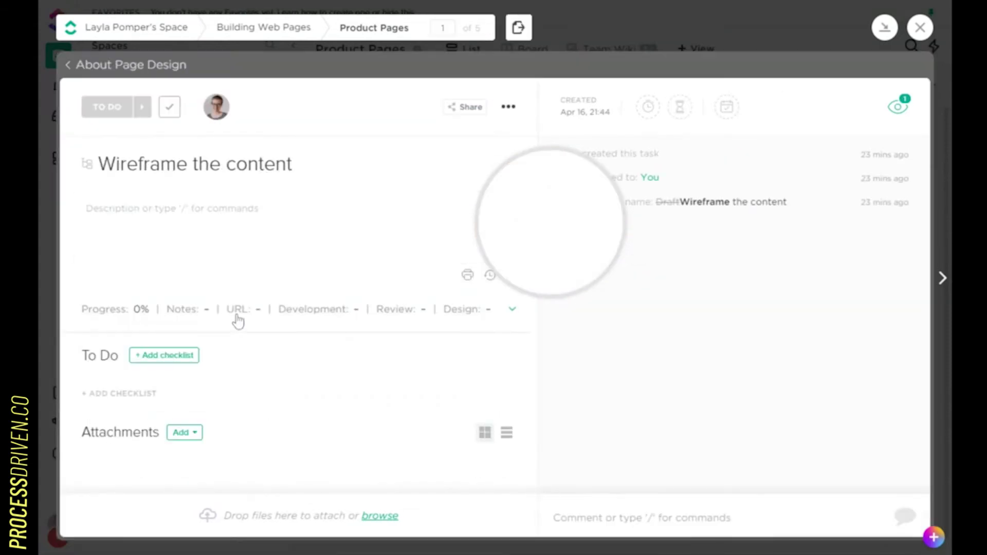
Step: Create 'Wireframe Checklist' with items 'Remember the Footer' and 'Don't forget to tell your supervisor!'
left_click(175, 356)
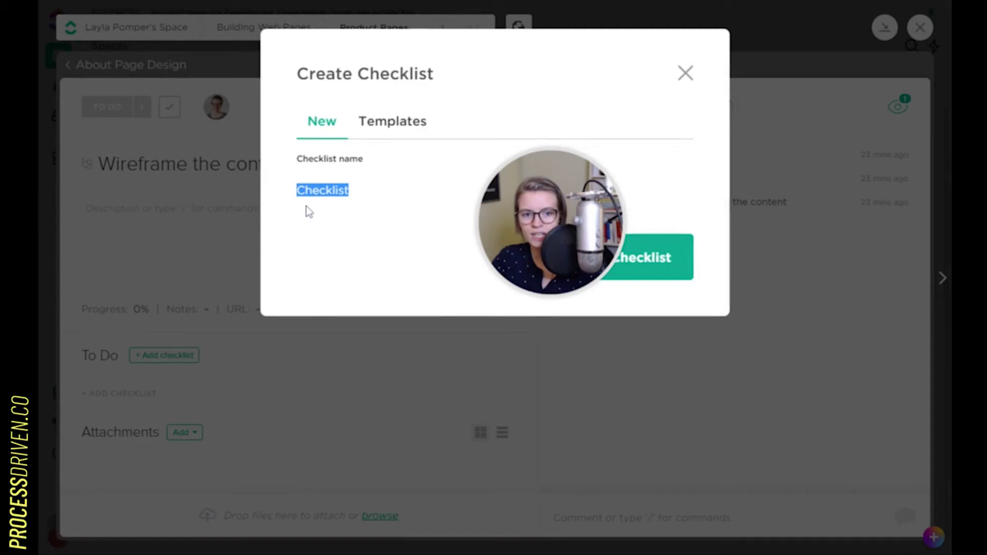
type("Wireframe C")
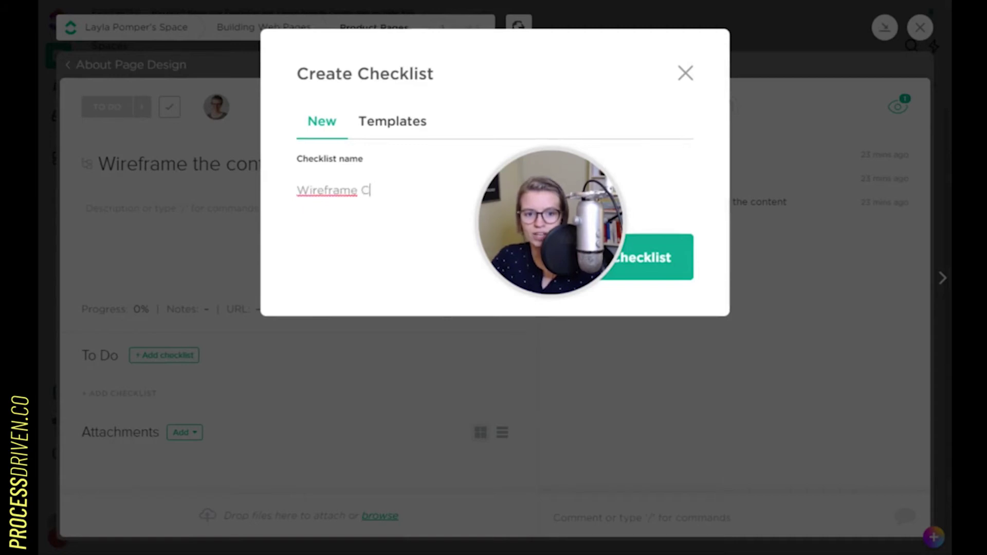
type("st")
key("Return")
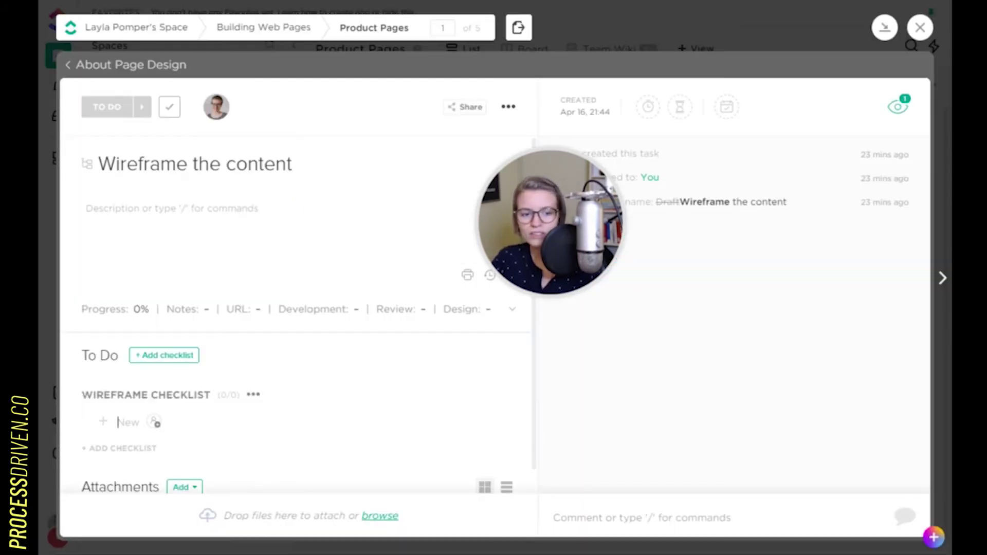
type("Rememb")
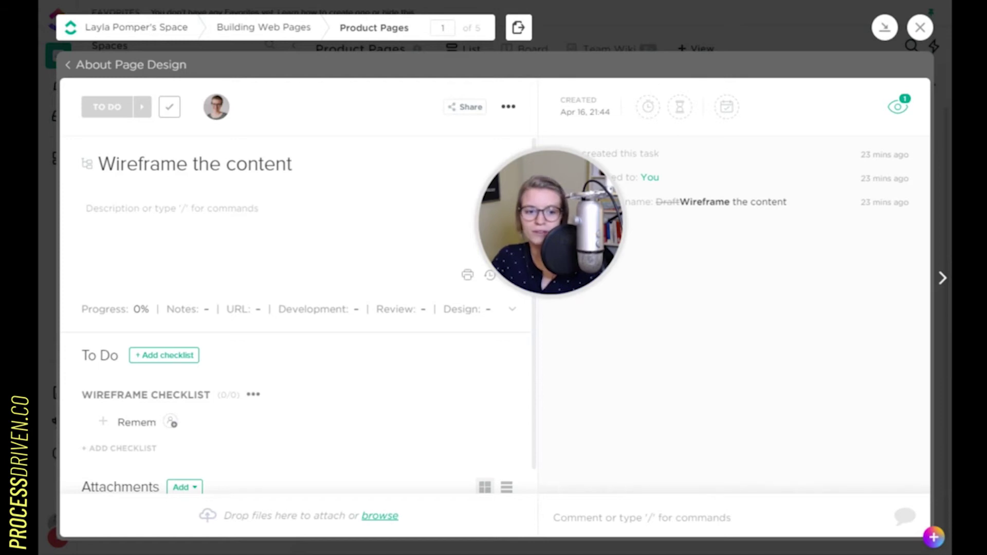
type("Footer")
key("Return")
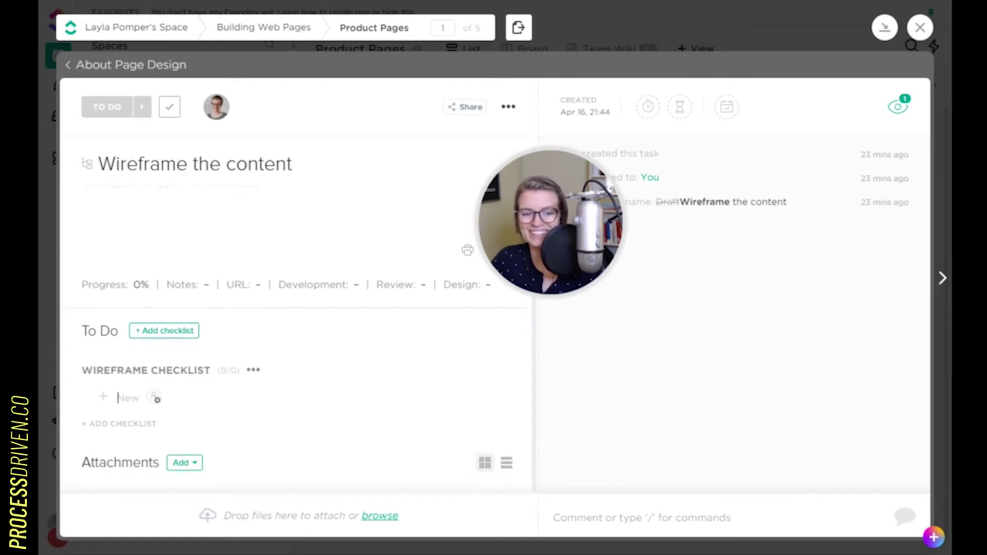
type("Don't")
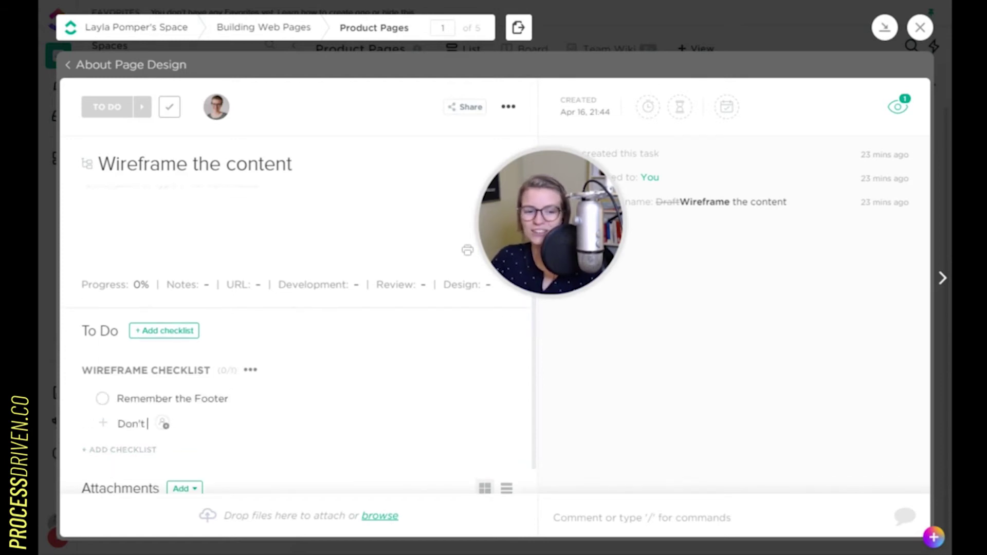
type(" forget to tell y")
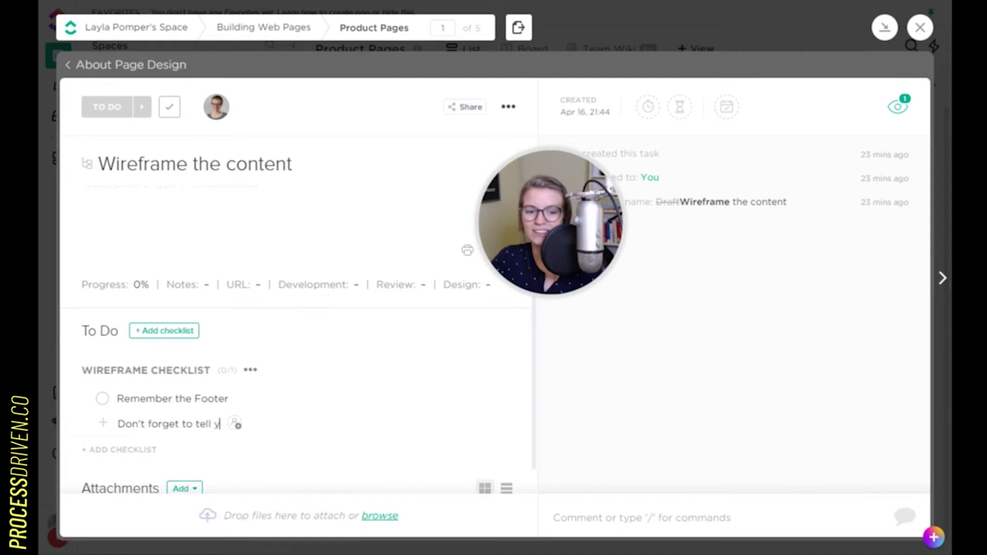
type("our supervisor!")
key("Return")
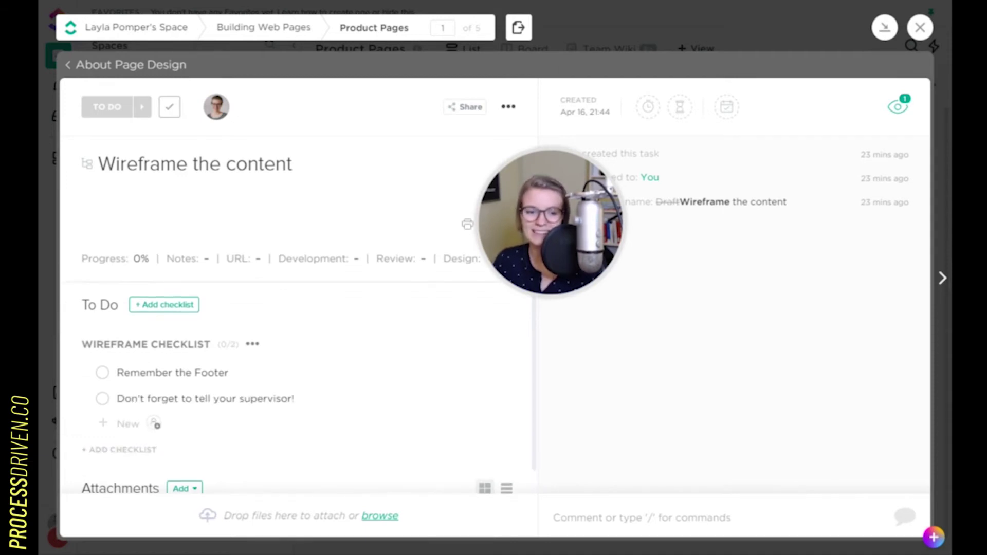
left_click(148, 203)
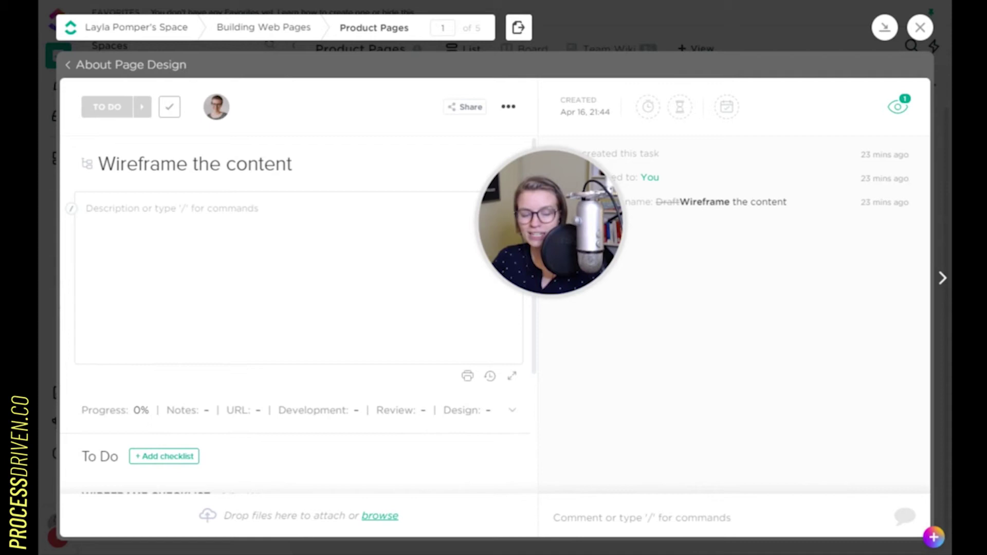
type("This is very important. Check www.google.com")
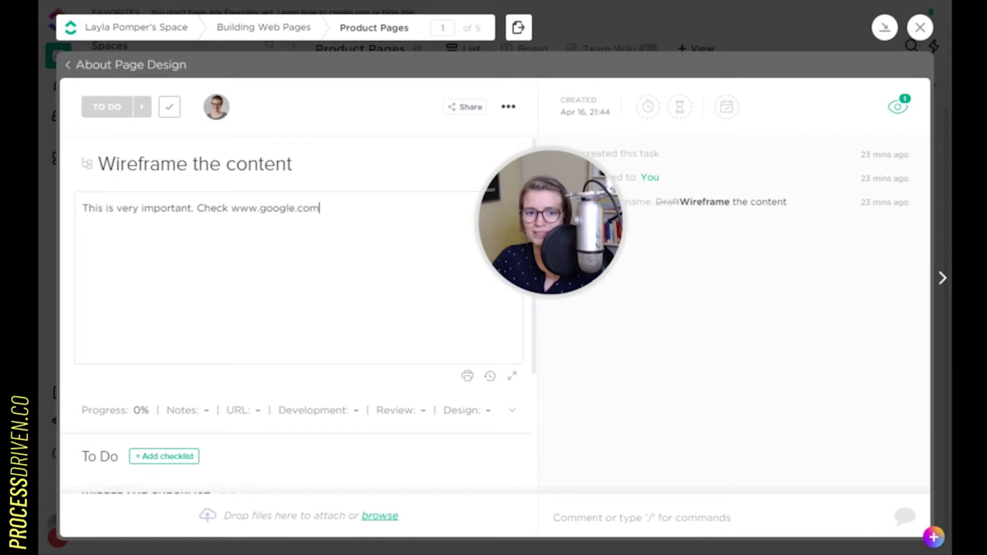
type(" for more information!")
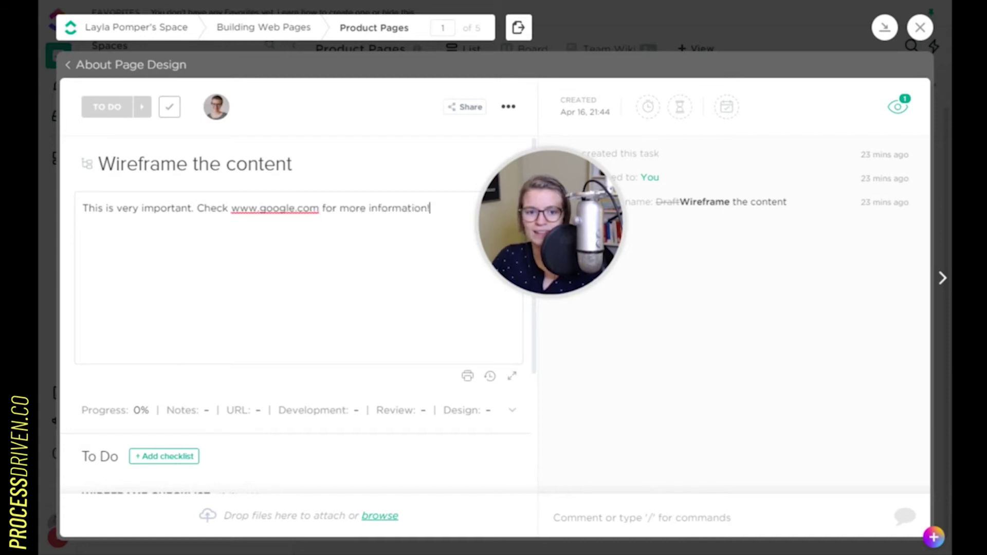
left_click(231, 209)
type("/")
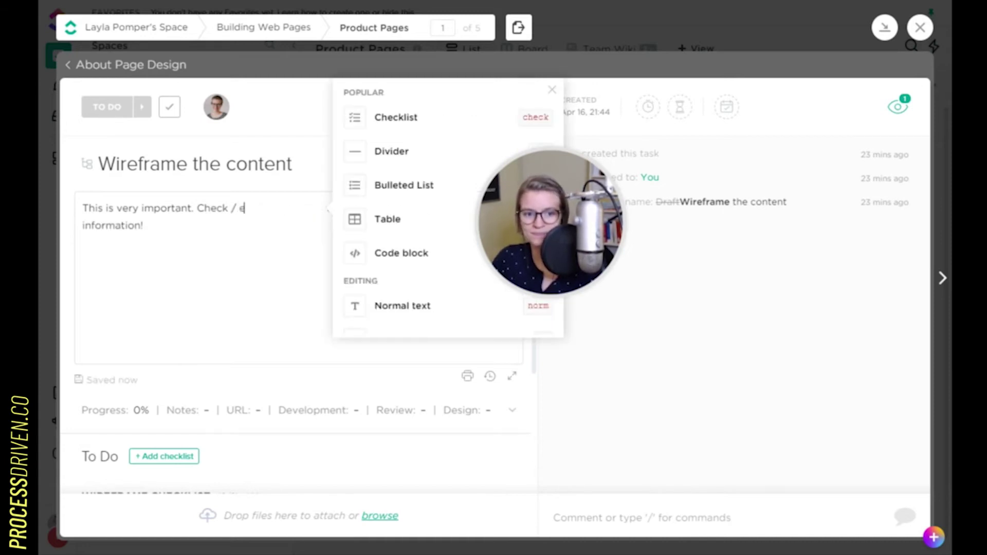
type("embed")
key("Return")
type("googl")
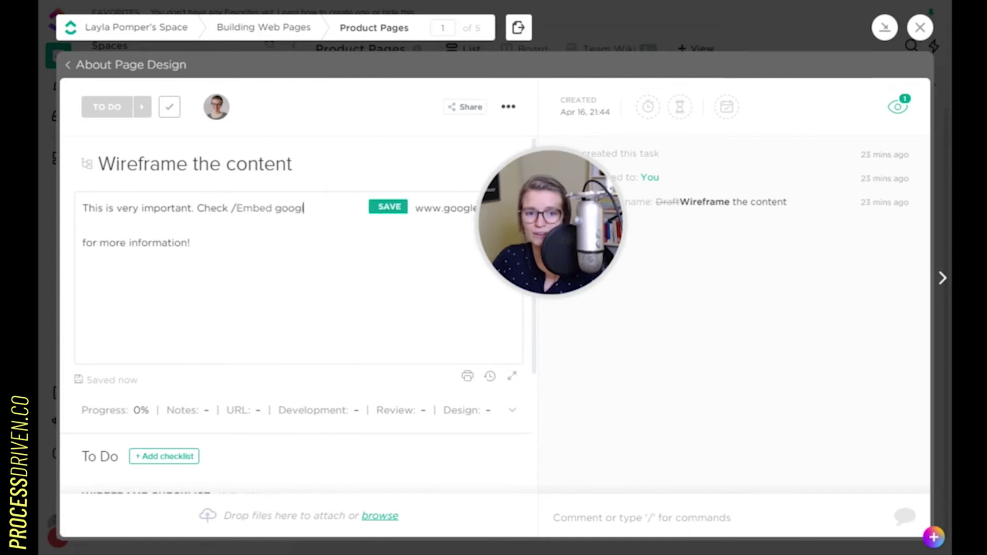
type("e.com")
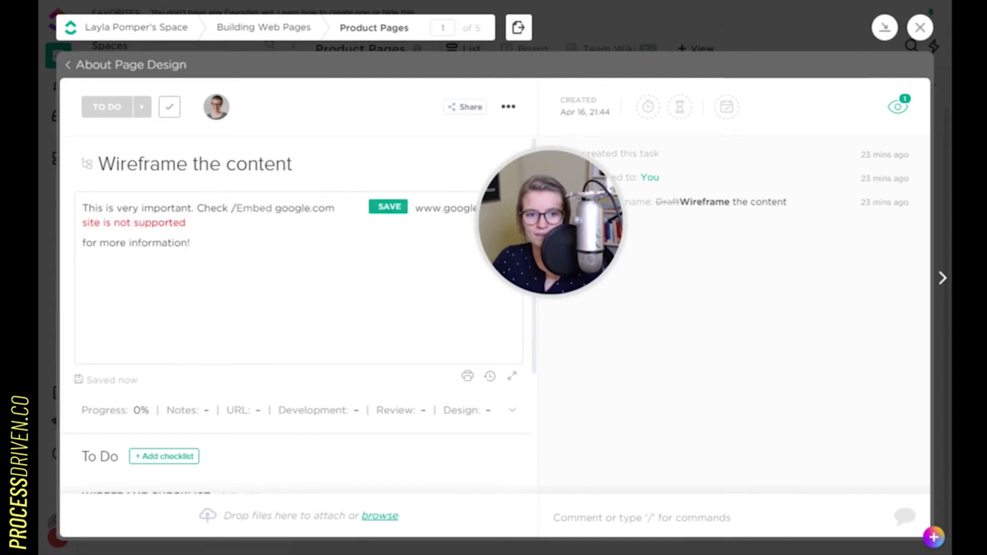
key("ctrl+a")
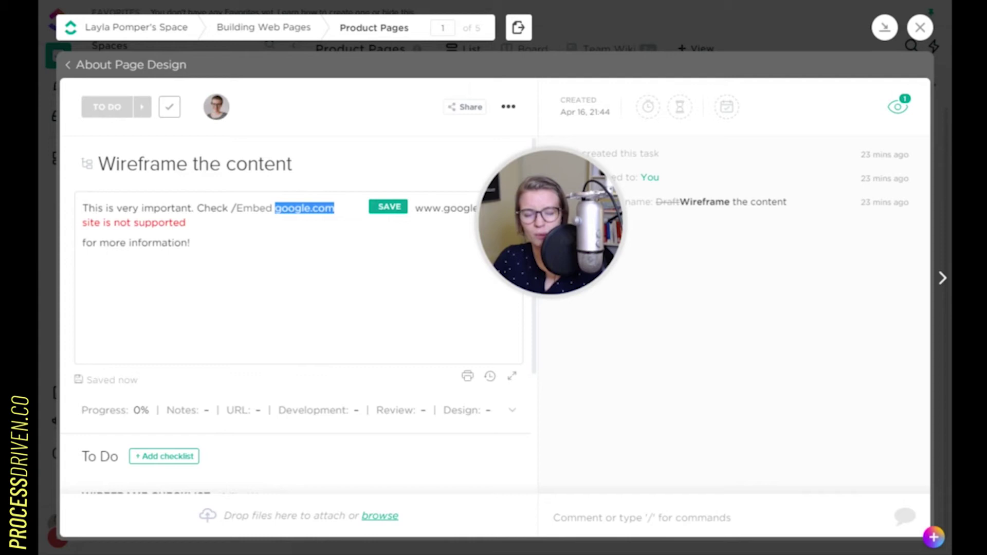
left_click_drag(197, 208, 230, 208)
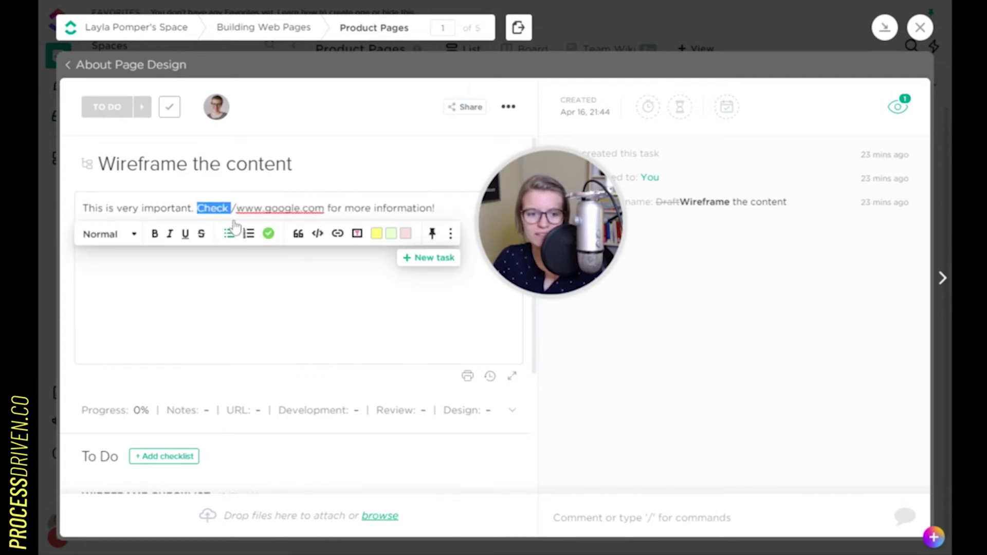
left_click(233, 208)
key("BackSpace")
left_click(293, 163)
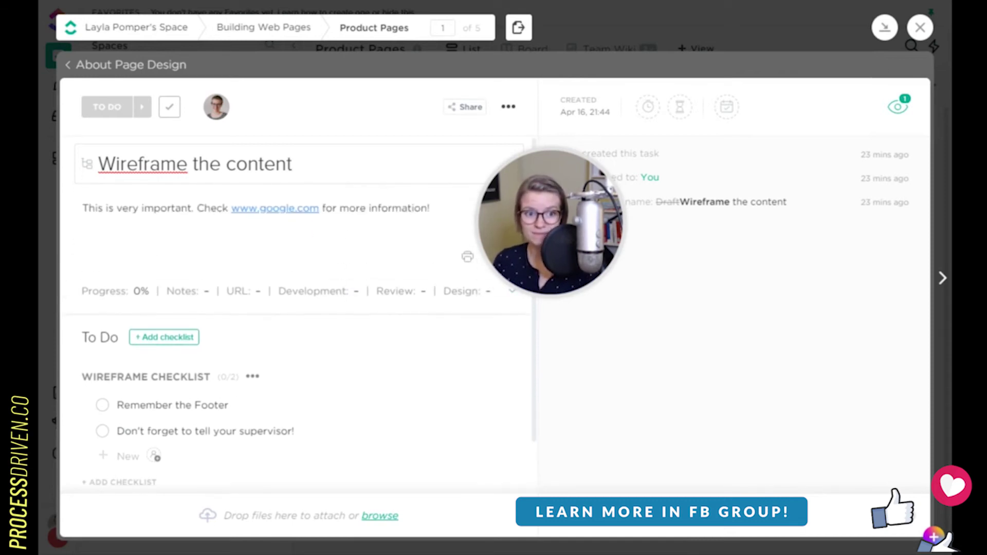
left_click(67, 67)
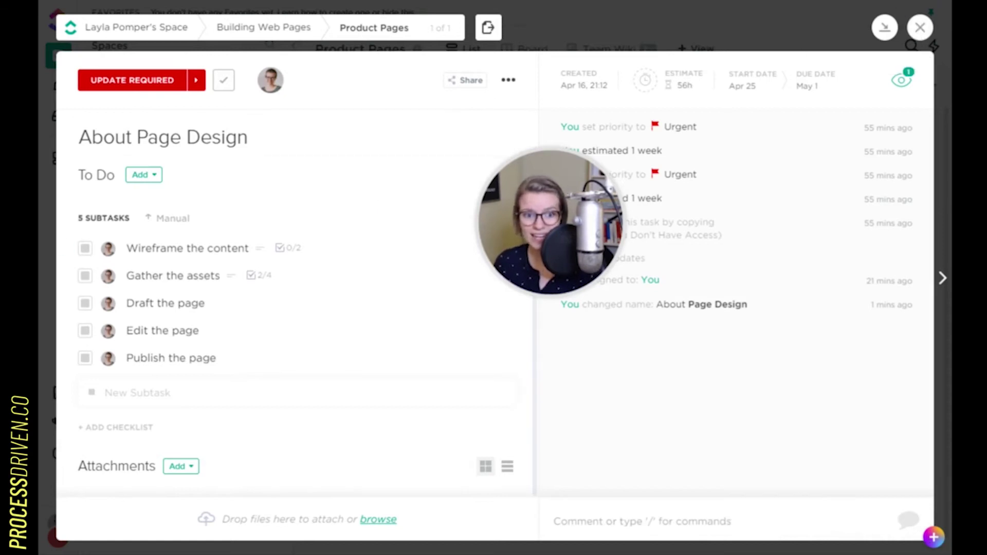
Step: Save About Page Design with everything included as the 'Creating (any) Web Page' template
left_click(508, 80)
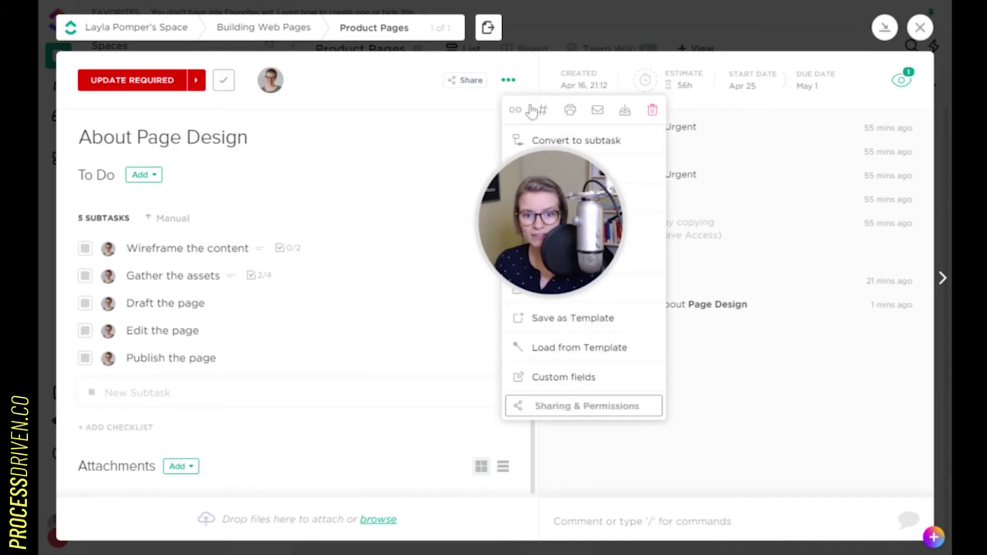
left_click(508, 80)
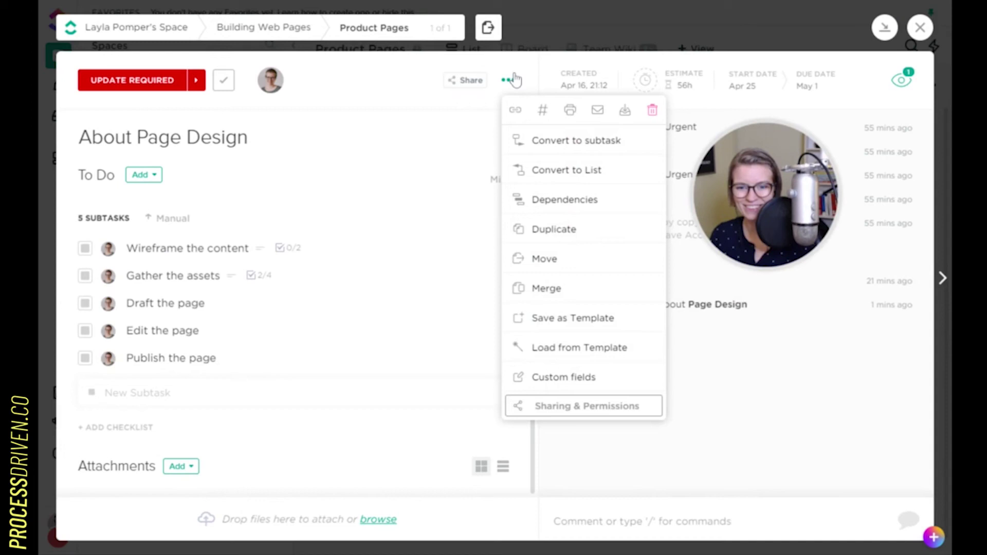
left_click(549, 318)
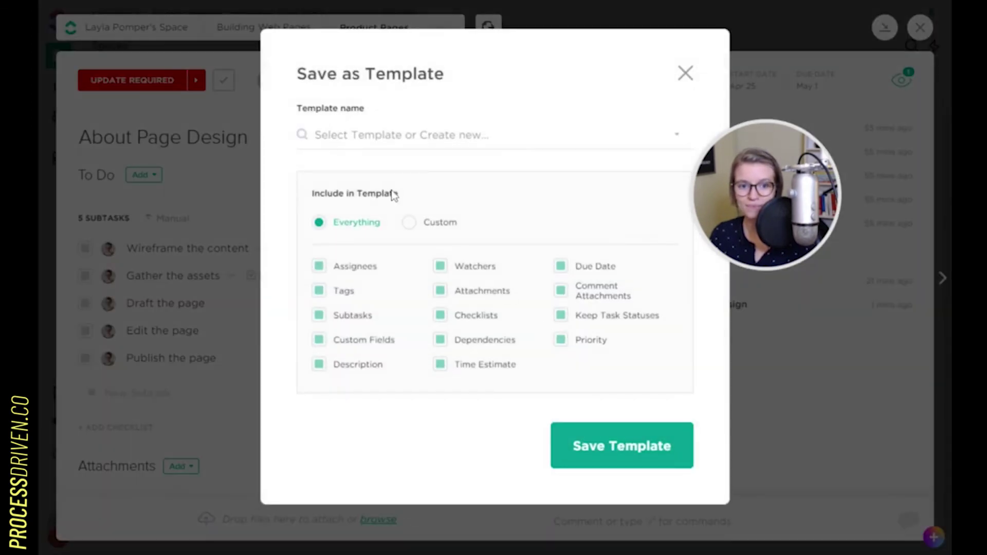
left_click(368, 248)
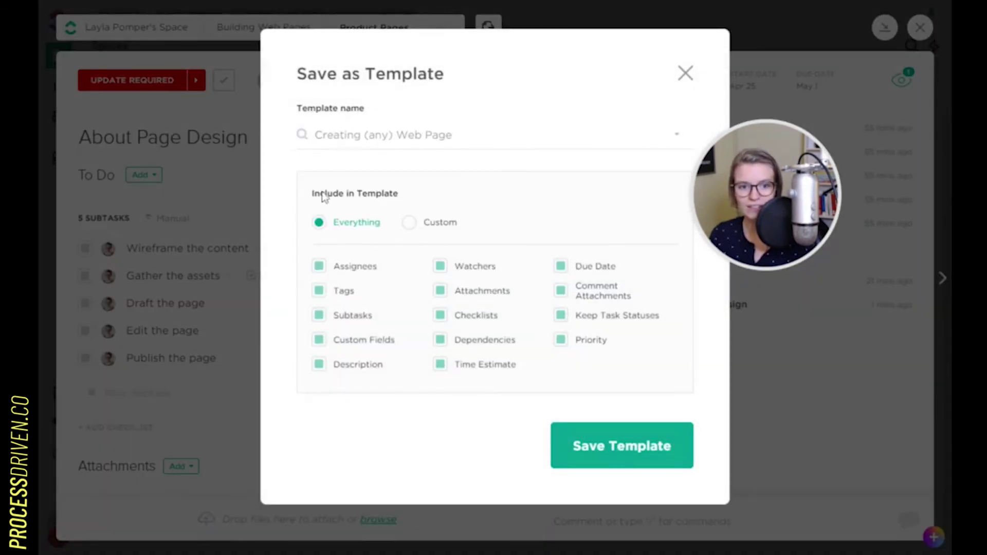
left_click(649, 452)
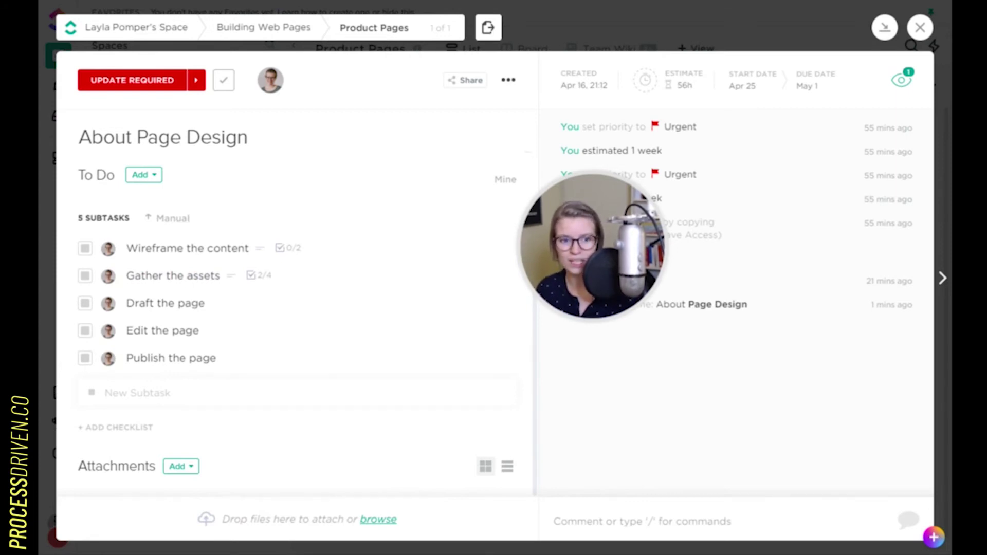
Step: Set new statuses on the first subtask and on Gather the assets
left_click(86, 305)
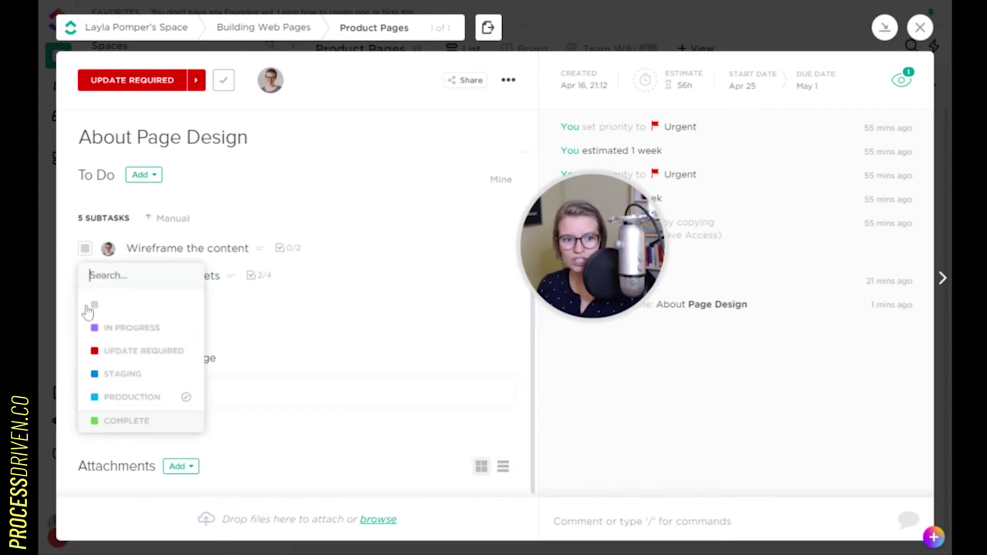
left_click(124, 374)
left_click(85, 275)
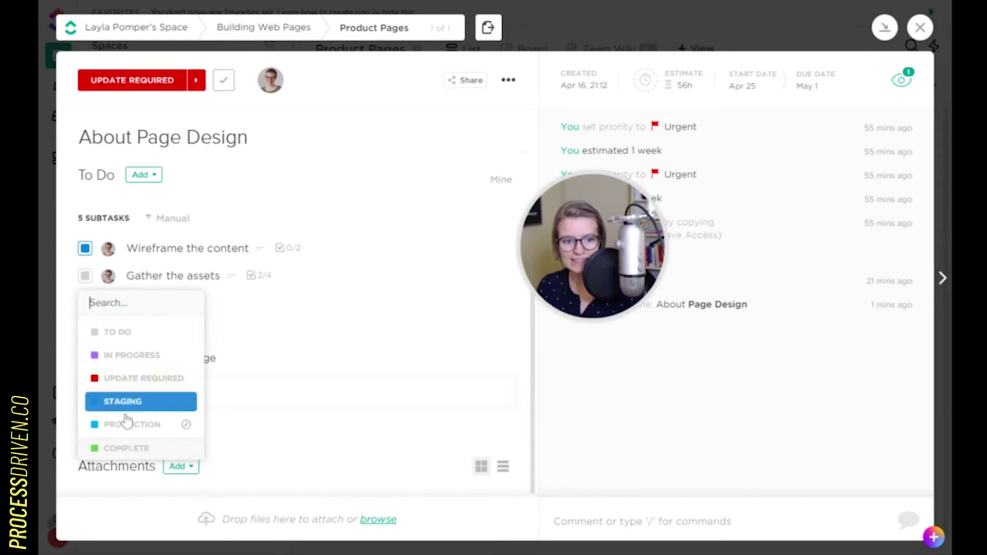
left_click(125, 403)
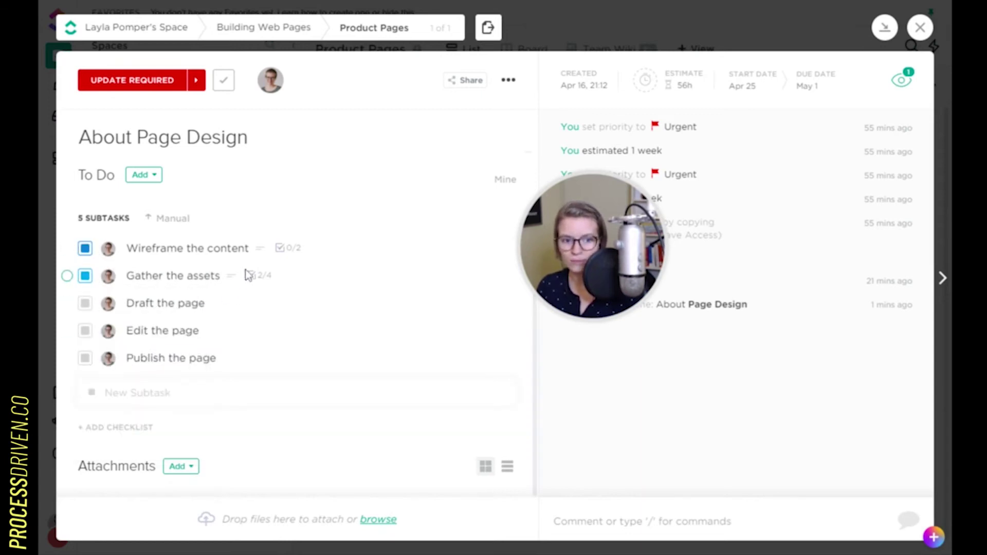
Step: In Gather the assets, tick off the Copy and Videos assets and show full activity
left_click(159, 278)
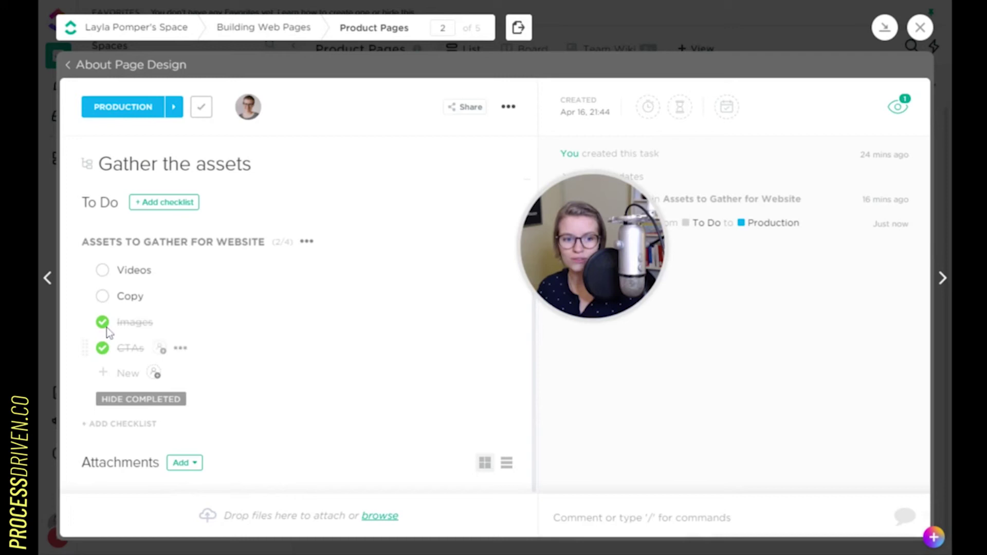
left_click(103, 296)
left_click(102, 270)
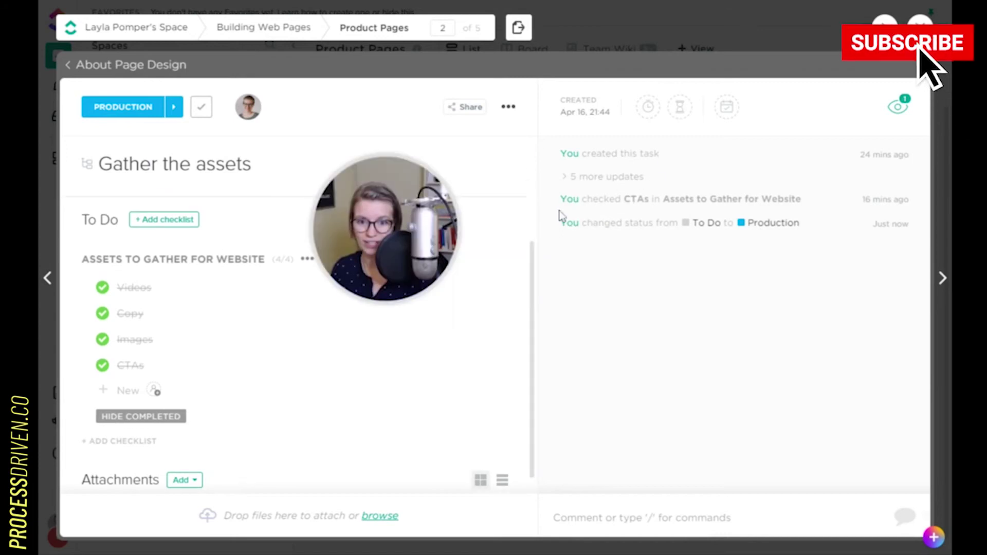
left_click(580, 177)
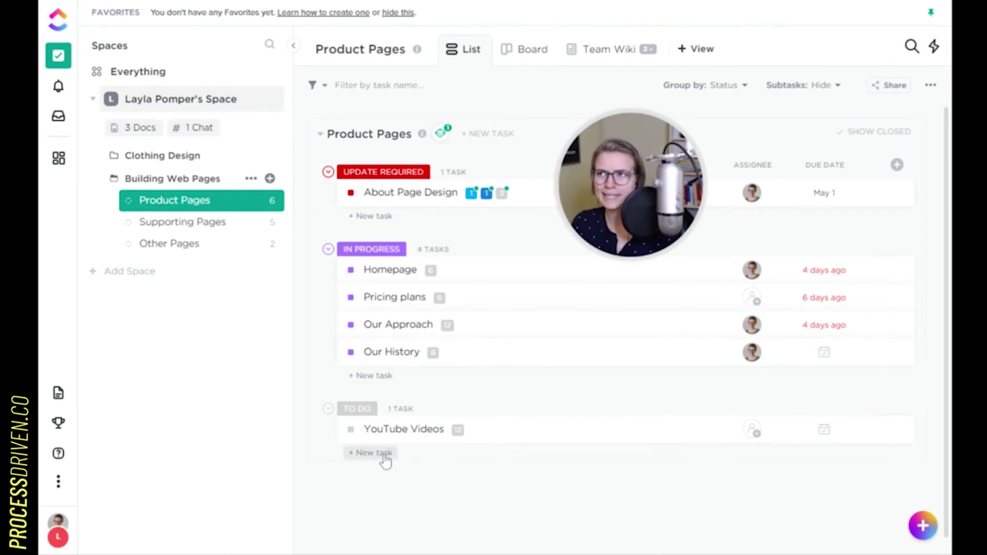
Step: Add a 'How to Make a Webpage' task to Supporting Pages' To Do group, then open it
left_click(384, 456)
type("How")
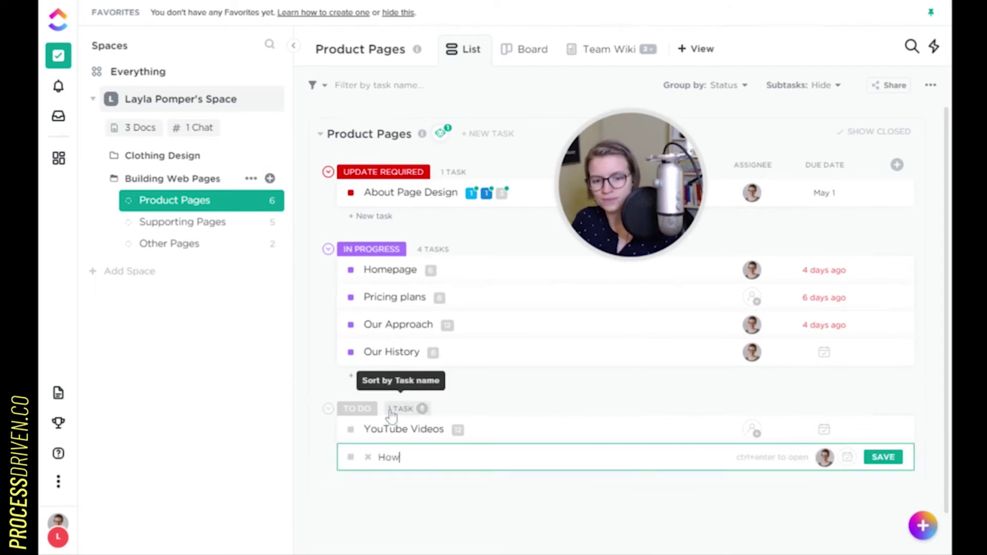
type(" to Webpage")
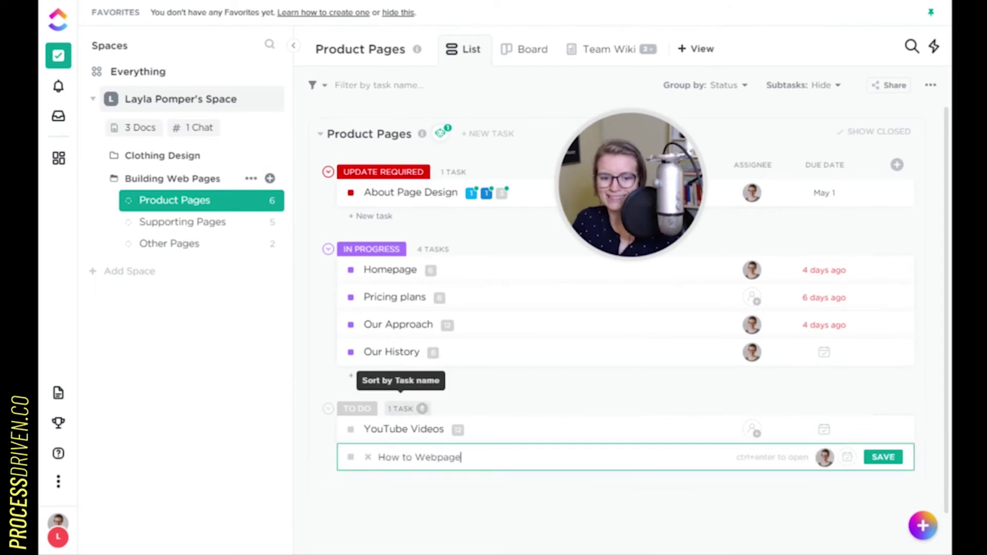
key("BackSpace")
key("BackSpace")
key("BackSpace")
key("BackSpace")
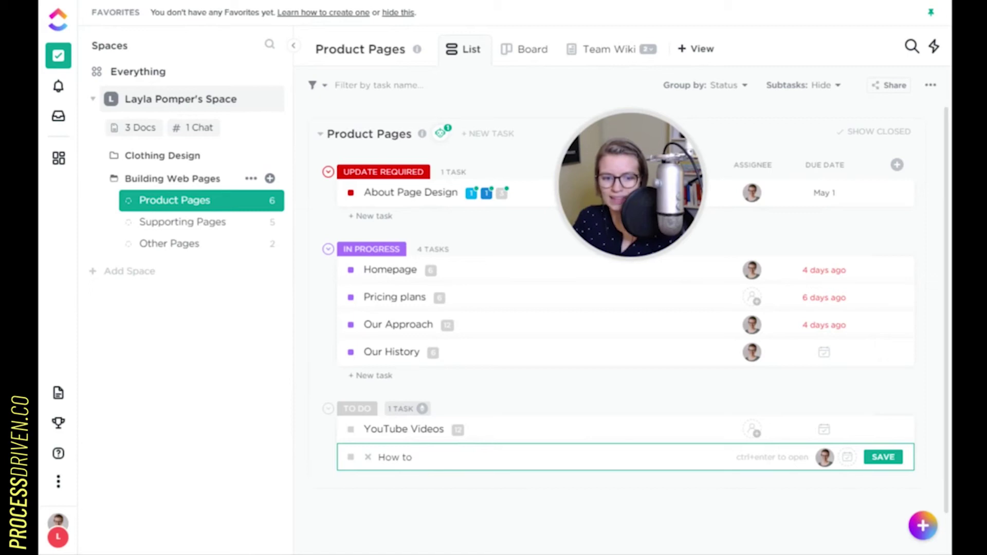
left_click(171, 227)
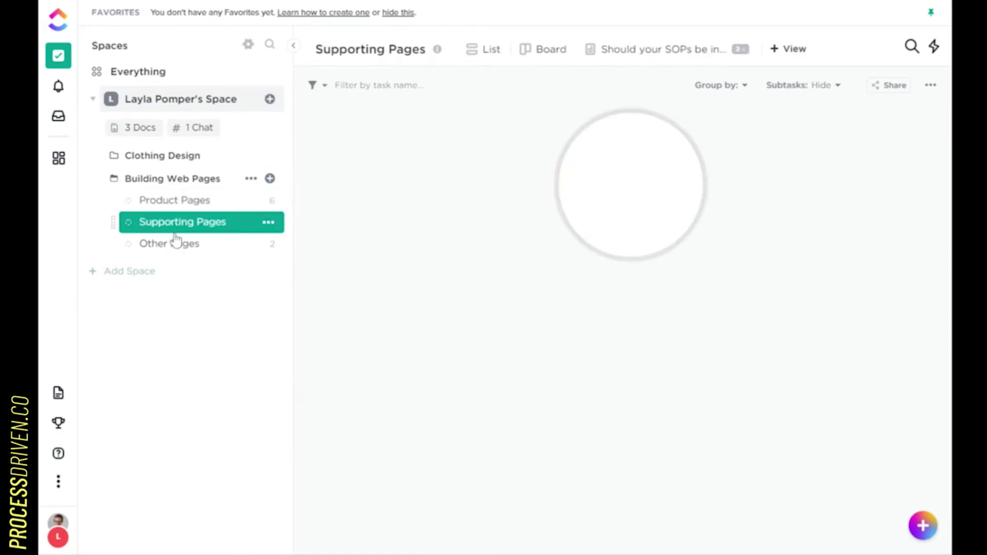
left_click(370, 377)
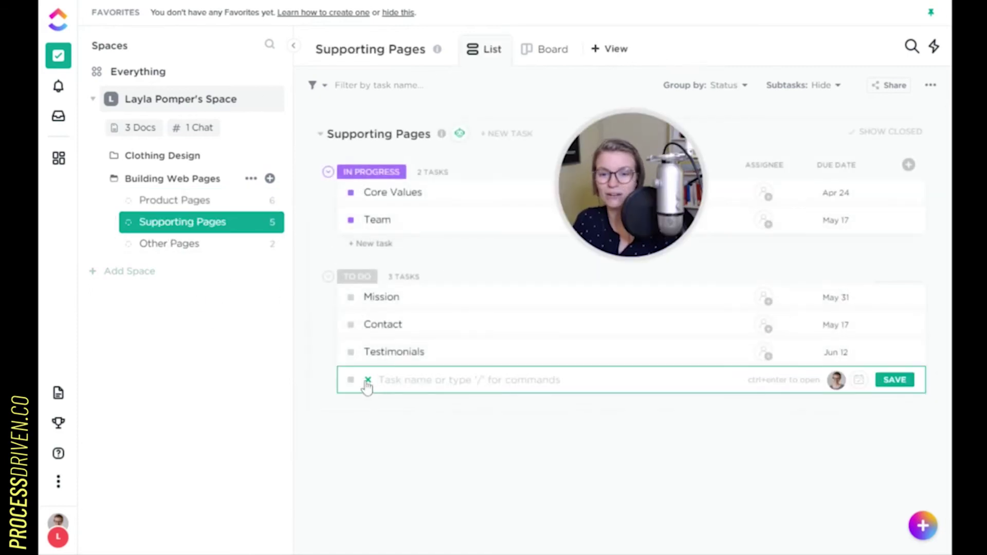
type("How to Make a Web")
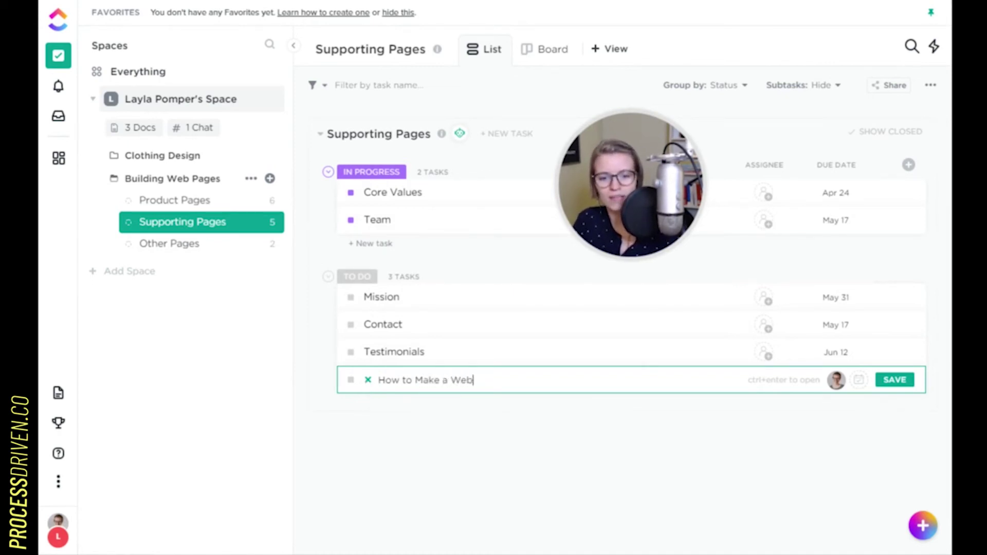
type("page")
key("Return")
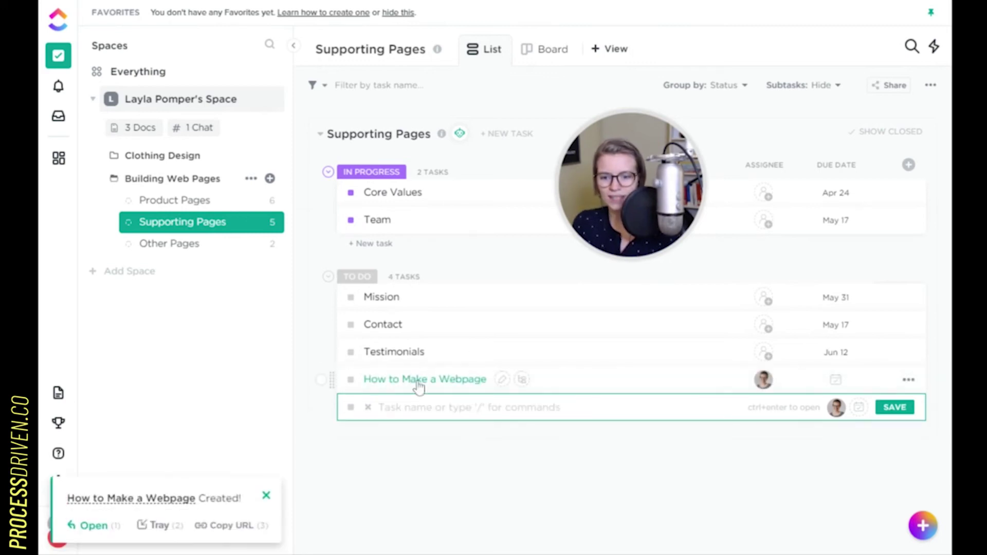
left_click(419, 384)
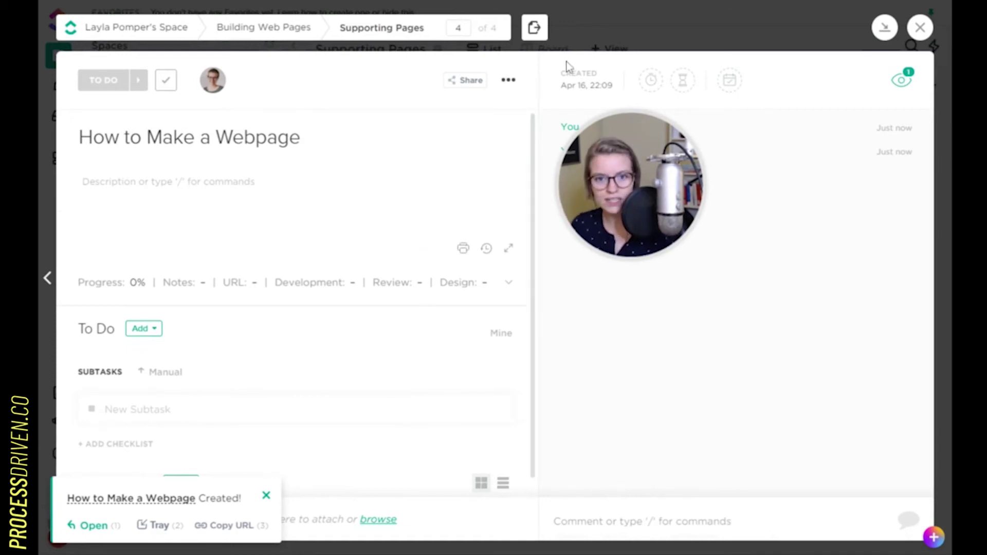
Step: Load the 'Creating (any) Web Page' template into How to Make a Webpage
left_click(508, 80)
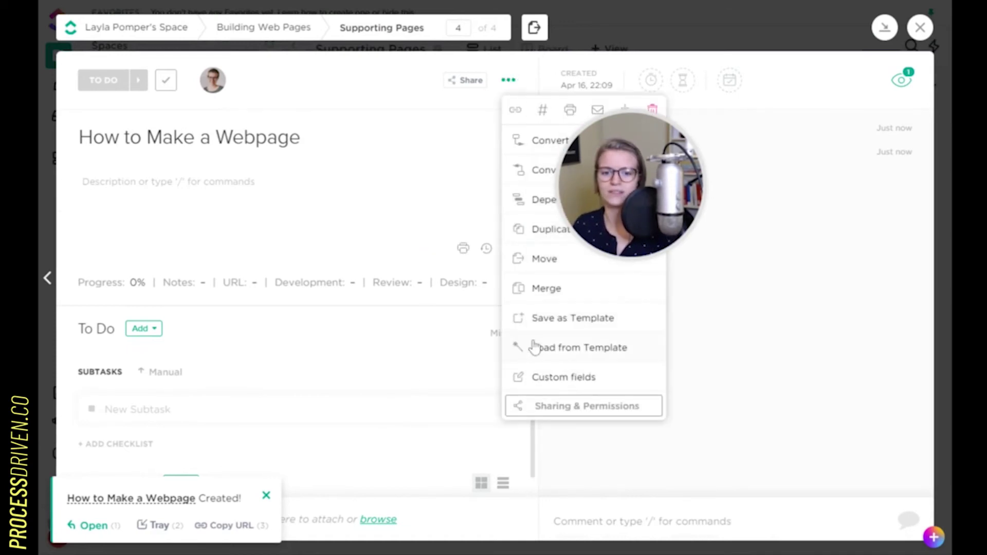
left_click(563, 347)
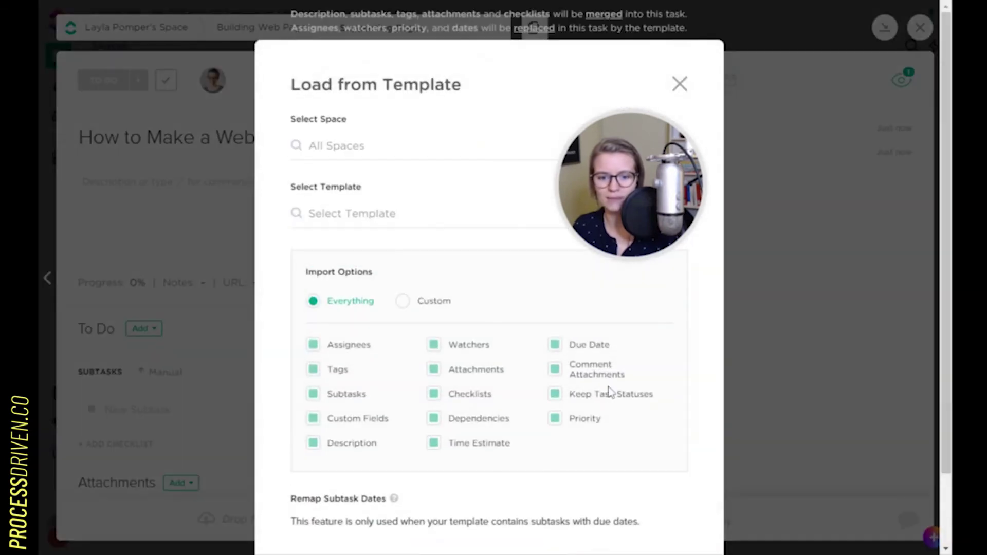
left_click(333, 219)
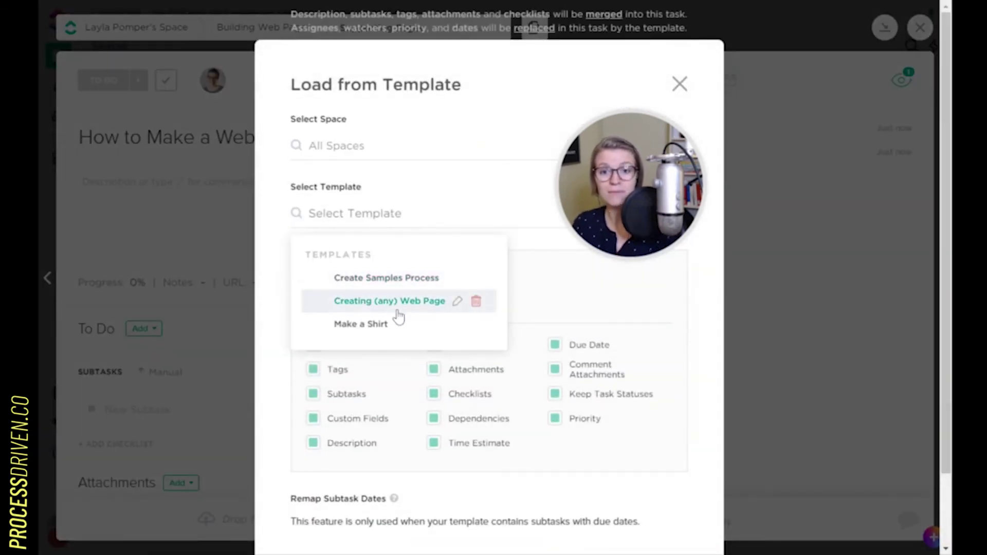
left_click(341, 305)
scroll(419, 315, "down", 2)
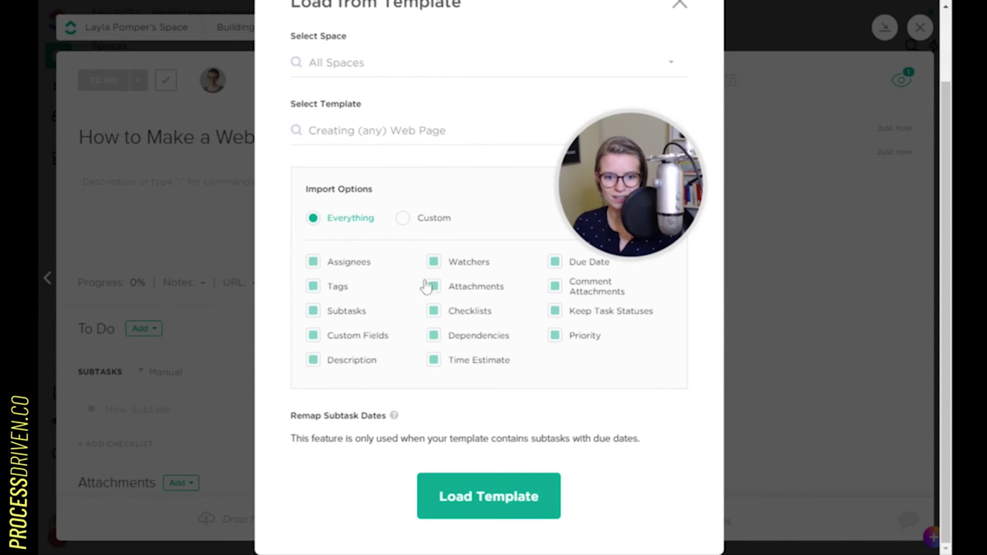
left_click(506, 502)
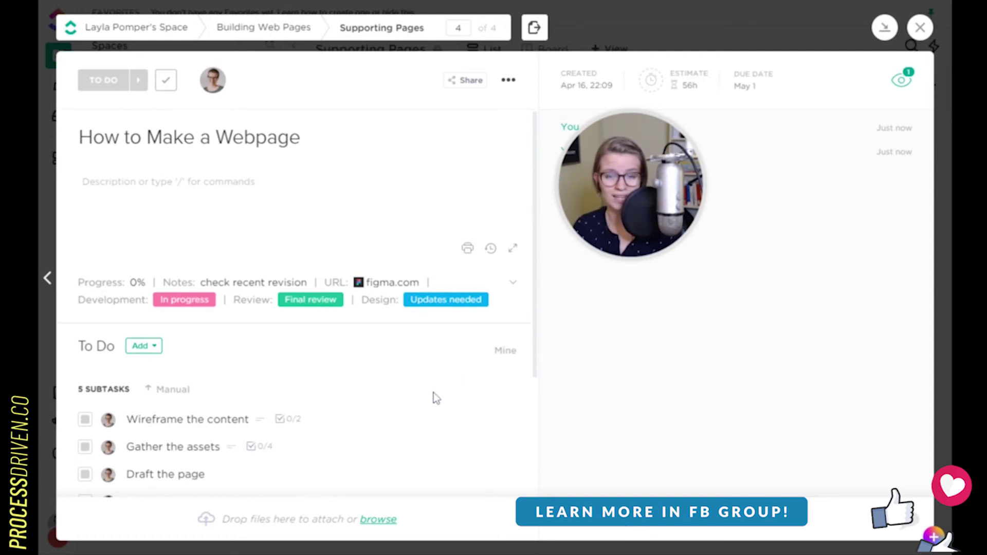
mouse_move(188, 420)
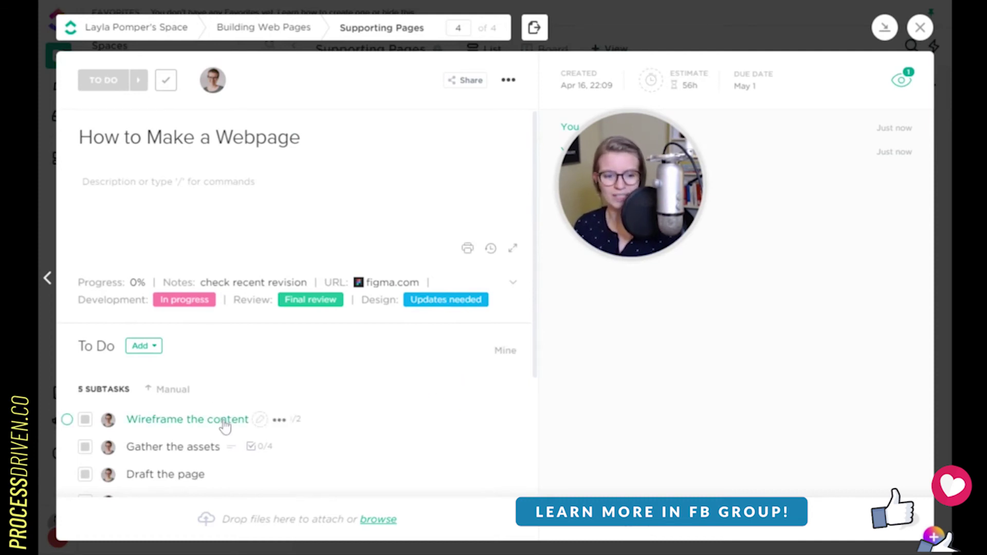
Step: Check Remember the Footer and the supervisor reminder, complete Wireframe the content, then return
left_click(224, 422)
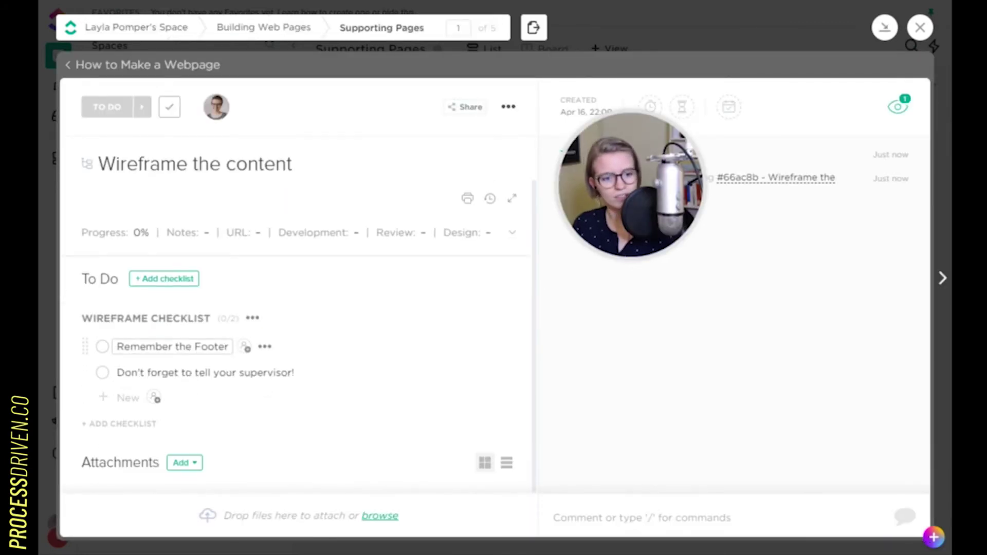
left_click(102, 347)
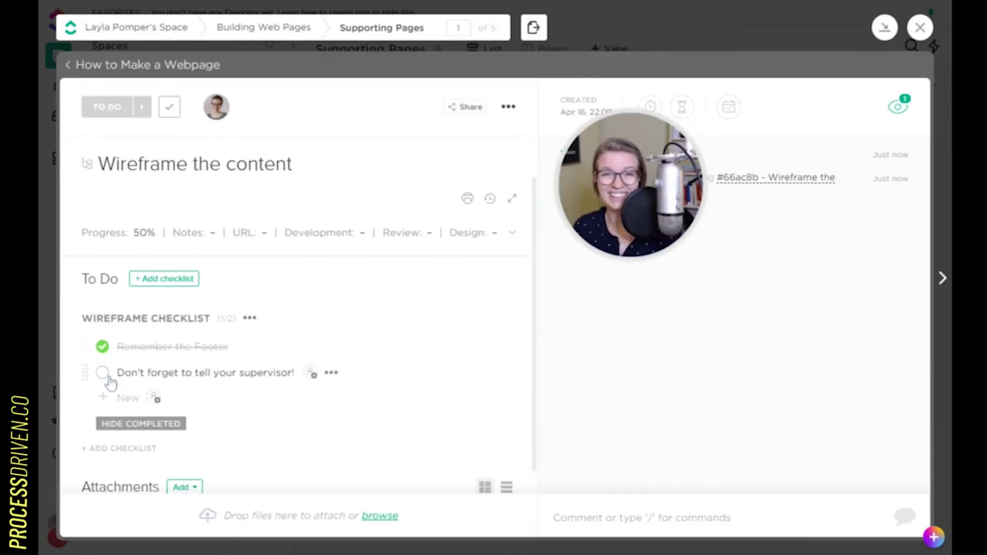
left_click(105, 374)
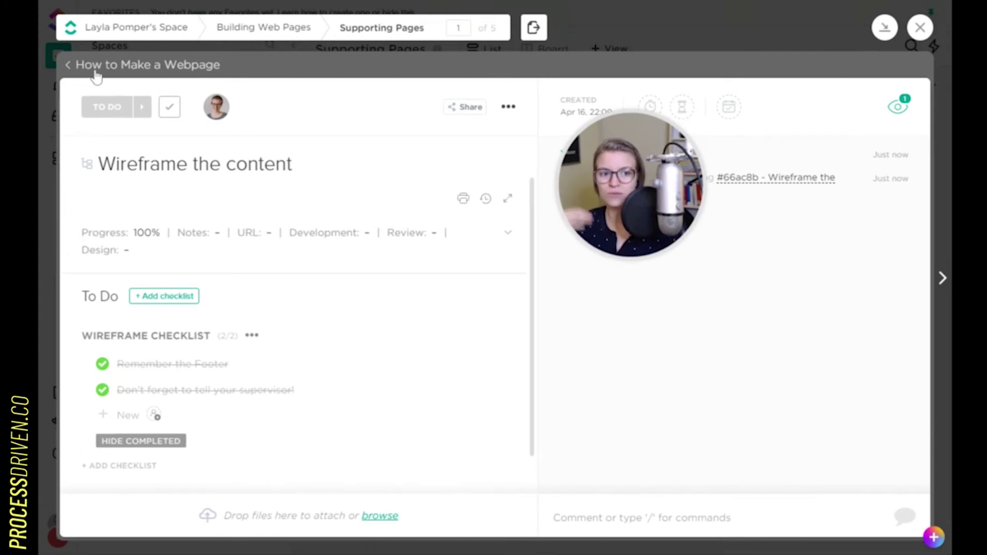
left_click(146, 110)
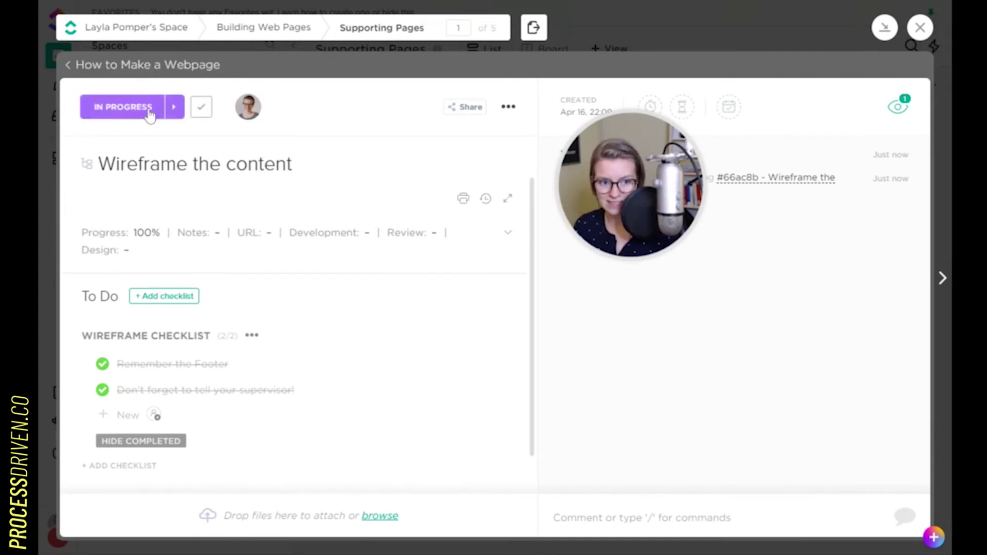
left_click(202, 109)
left_click(99, 65)
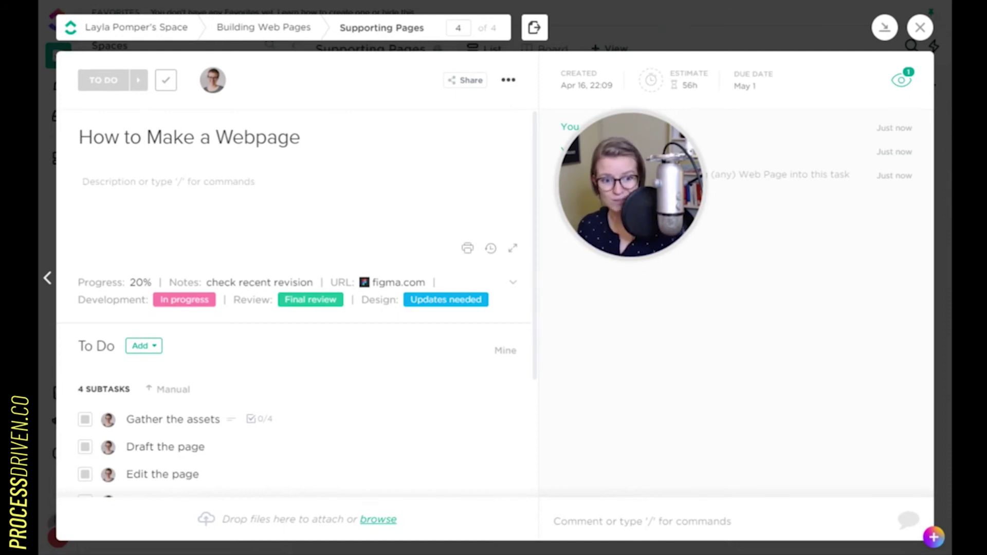
scroll(245, 264, "down", 3)
Step: Show completed subtasks, then preview the Make a Shirt template and close without applying it
left_click(128, 399)
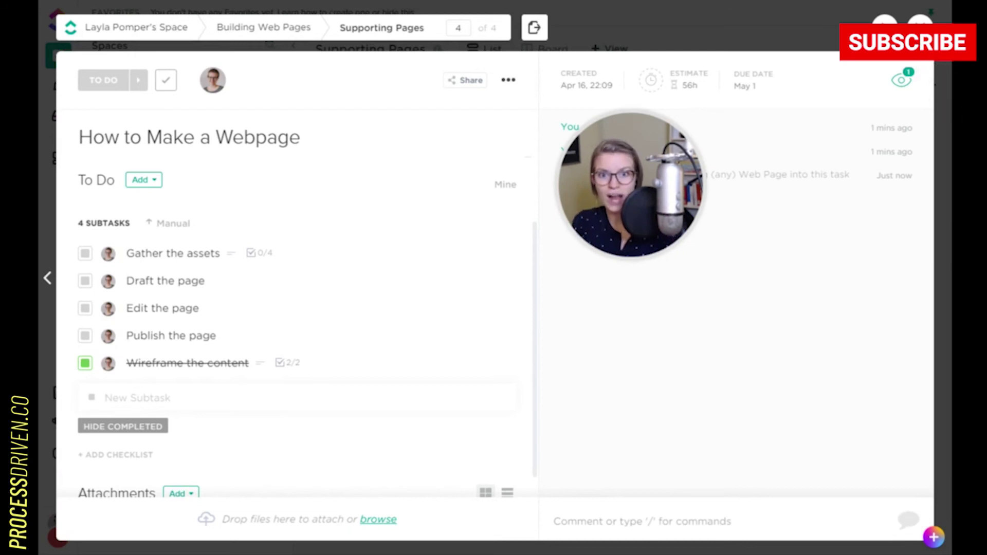
left_click(508, 80)
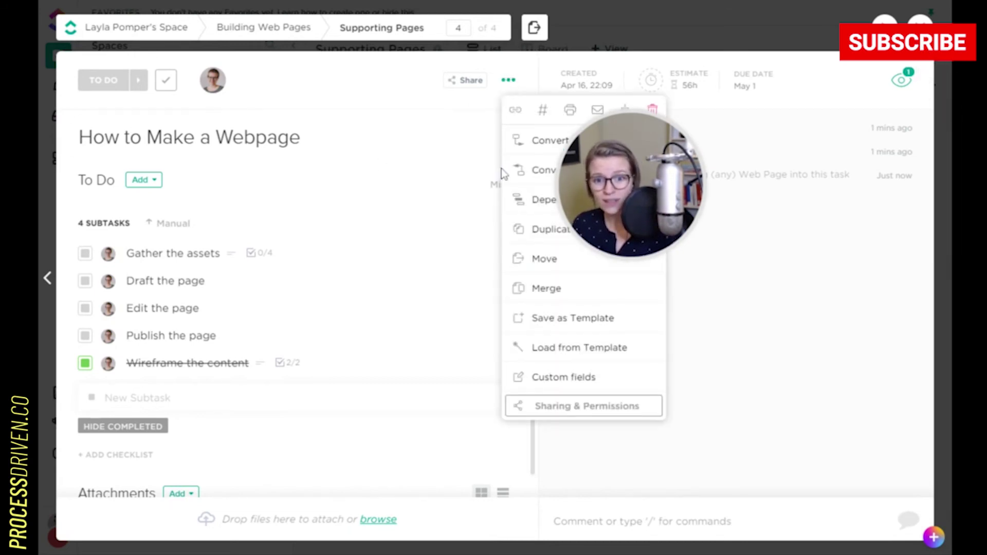
left_click(508, 80)
left_click(559, 346)
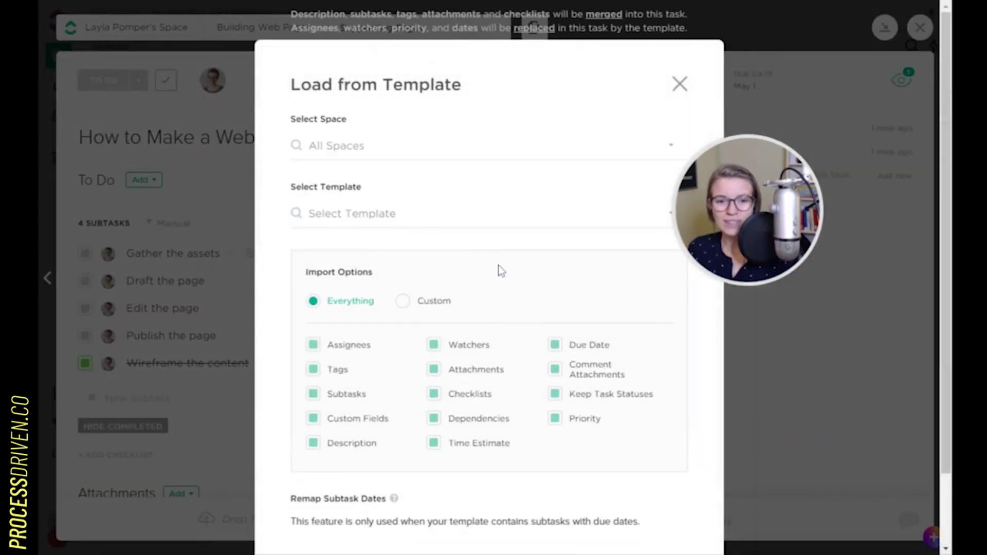
left_click(447, 224)
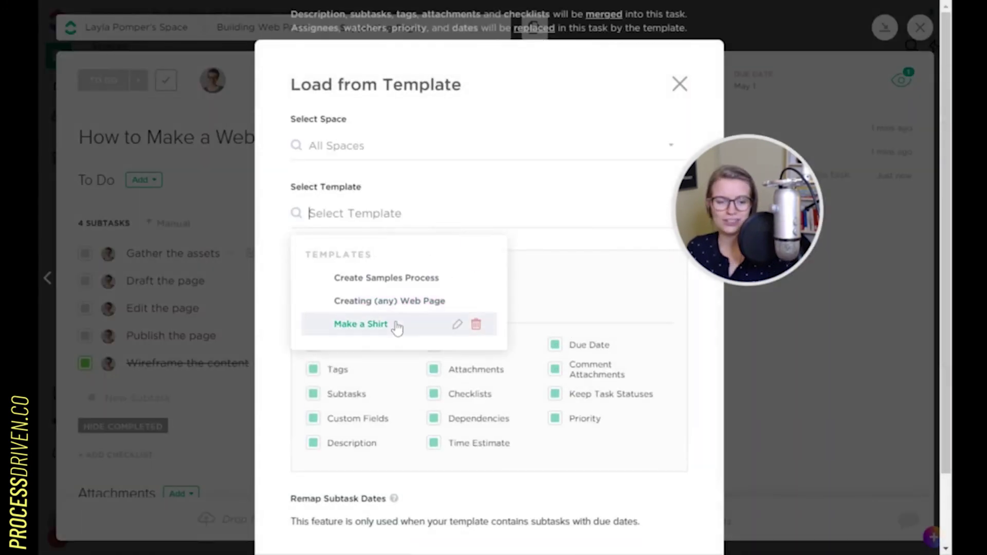
mouse_move(361, 324)
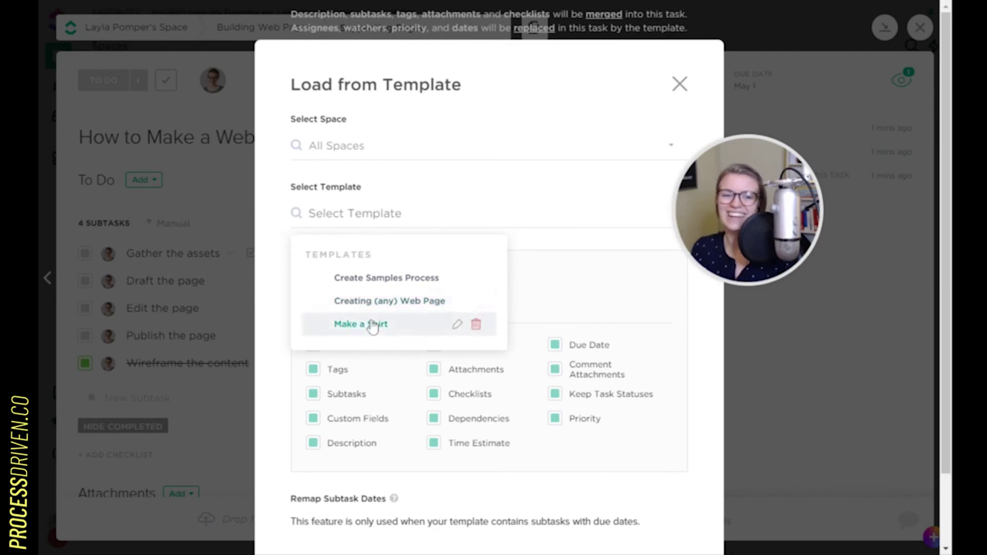
left_click(386, 327)
left_click(679, 83)
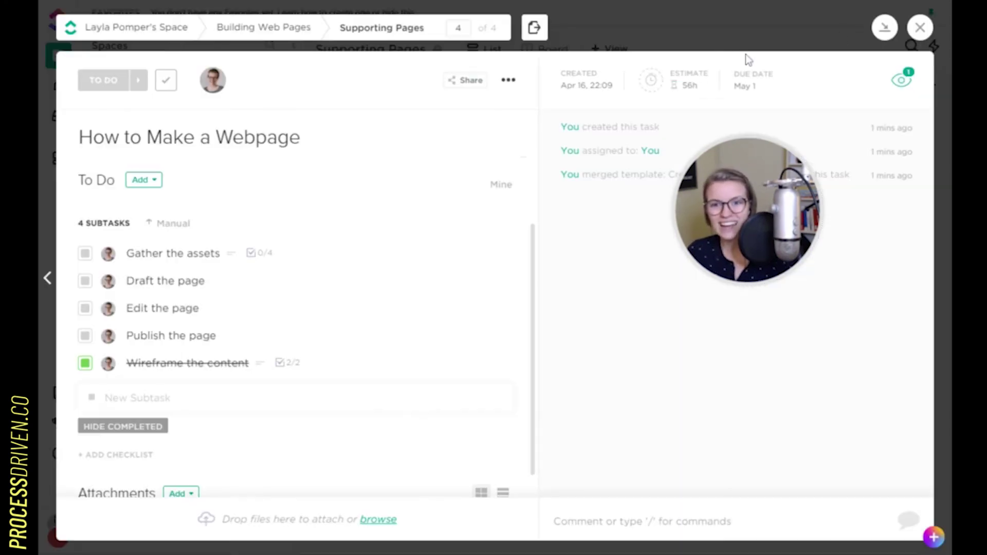
Step: Expand the Gather the assets description and paste the alt-text reminder line many times
left_click(143, 256)
left_click(172, 264)
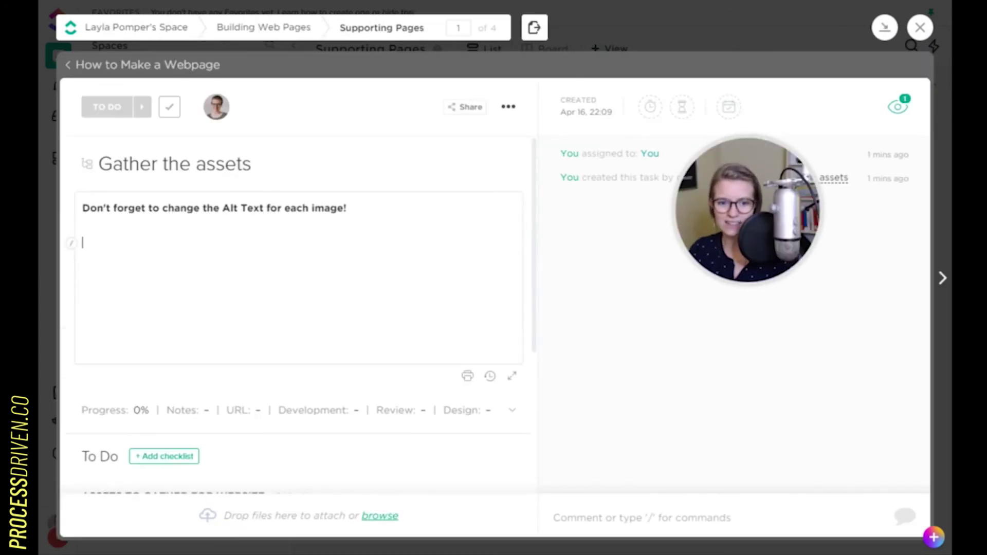
left_click(510, 374)
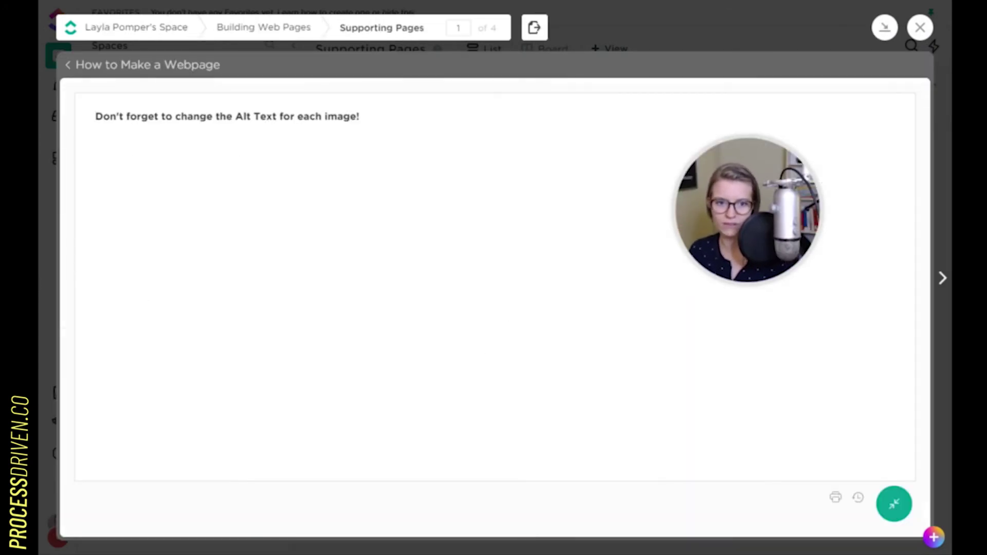
left_click(91, 151)
key("ctrl+a")
key("ctrl+c")
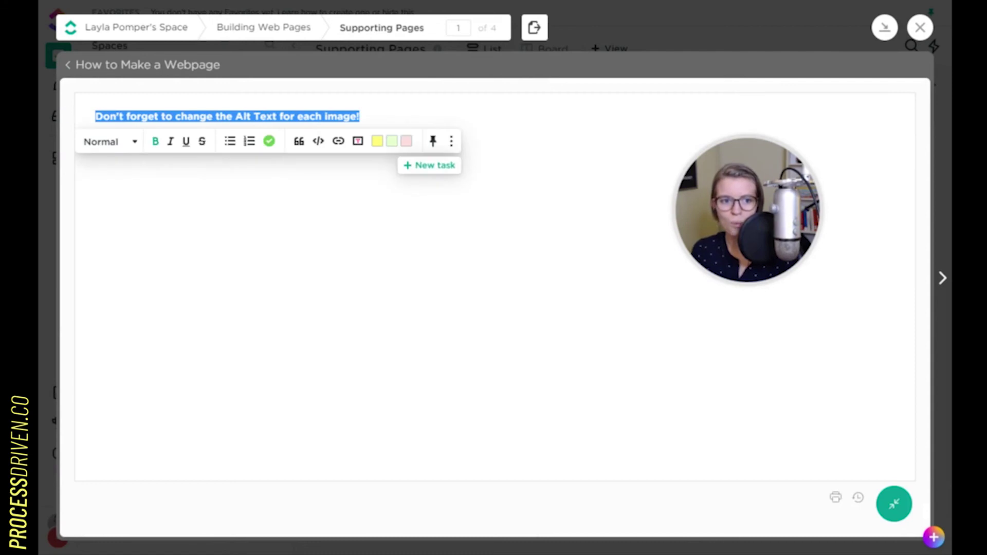
key("Down")
key("ctrl+v")
key("ctrl+v")
key("ctrl+v")
key("ctrl+v")
key("ctrl+v")
key("ctrl+v")
key("ctrl+v")
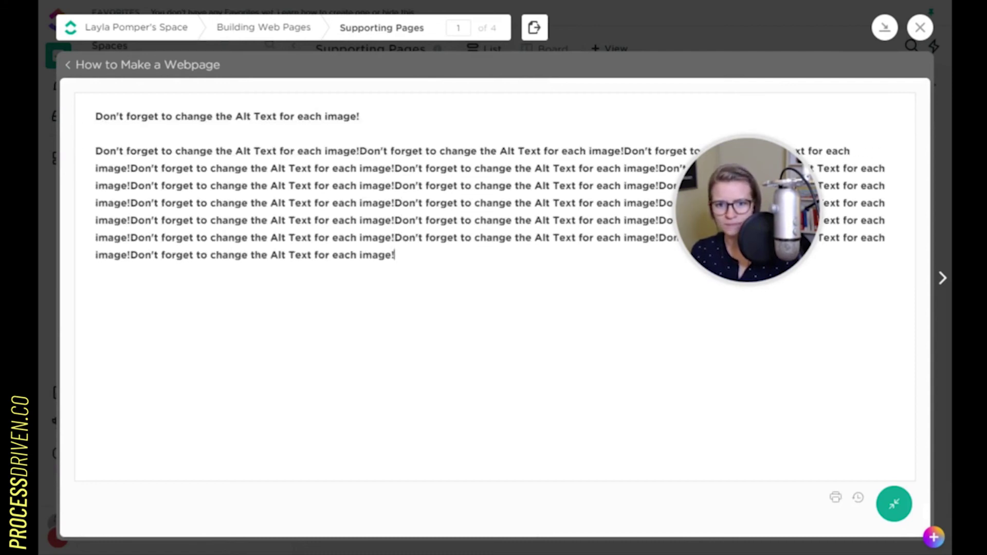
key("ctrl+v")
key("ctrl+v")
key("ctrl+v")
key("ctrl+v")
key("ctrl+v")
key("ctrl+v")
Step: Add a YouTube embed on a new line, collapse the editor, and return to How to Make a Webpage
key("Return")
type("/")
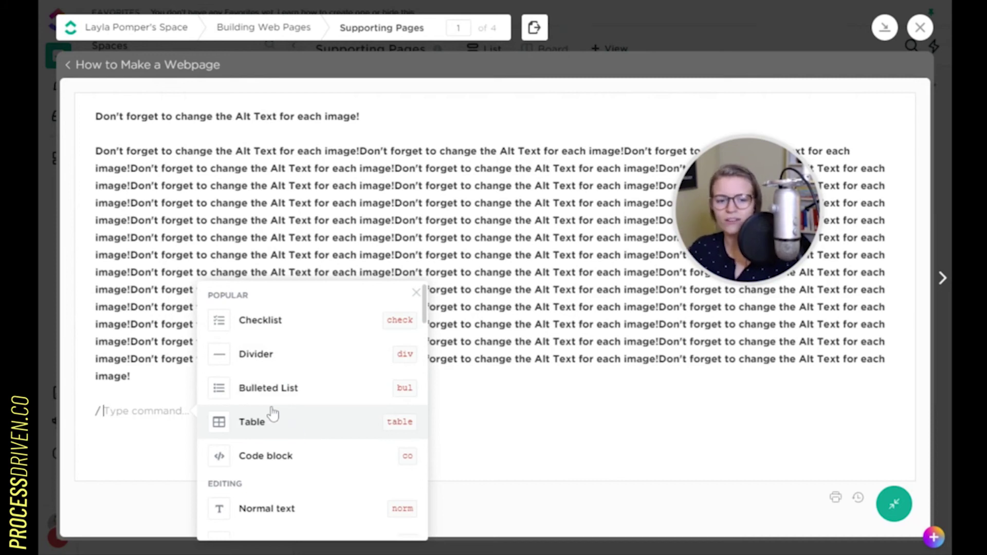
scroll(300, 431, "down", 3)
scroll(266, 383, "down", 5)
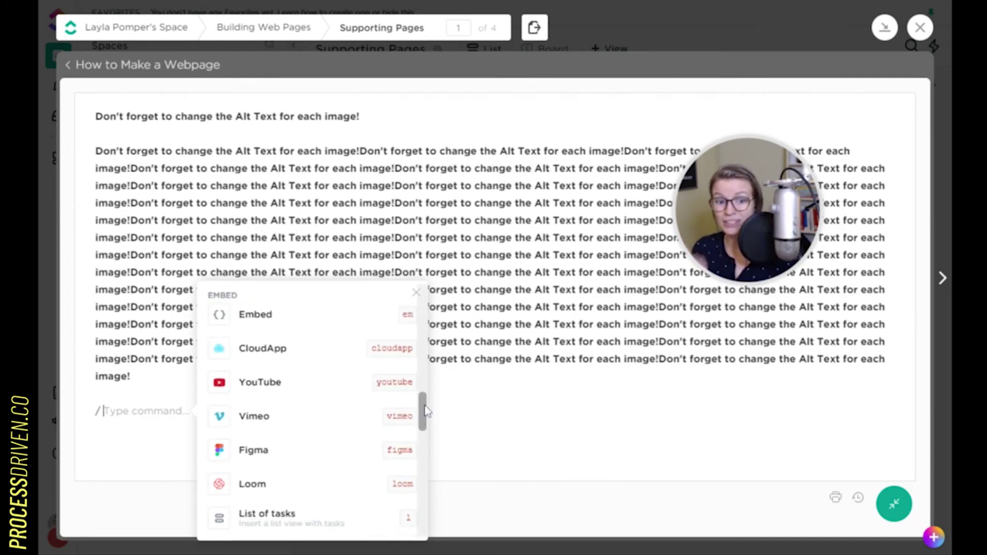
left_click(265, 382)
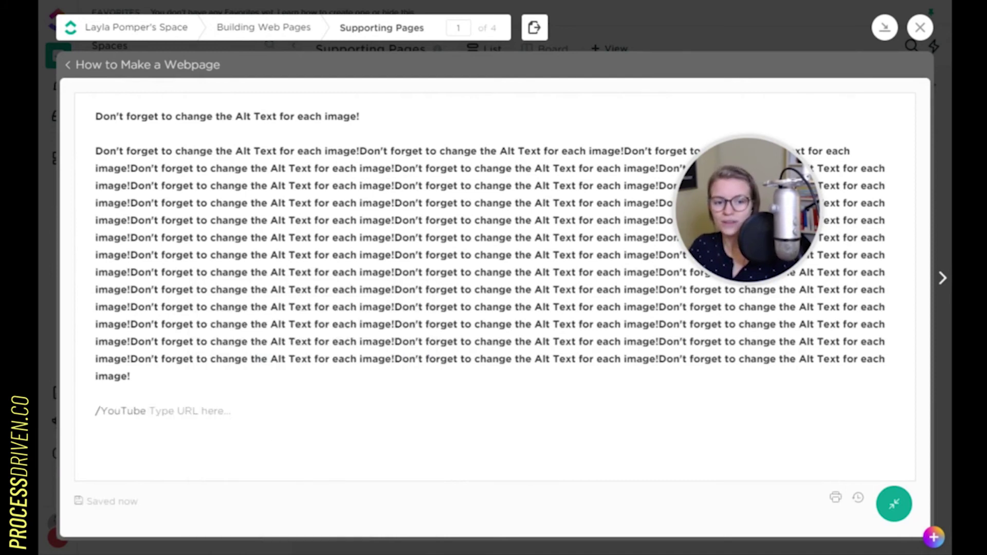
left_click(893, 503)
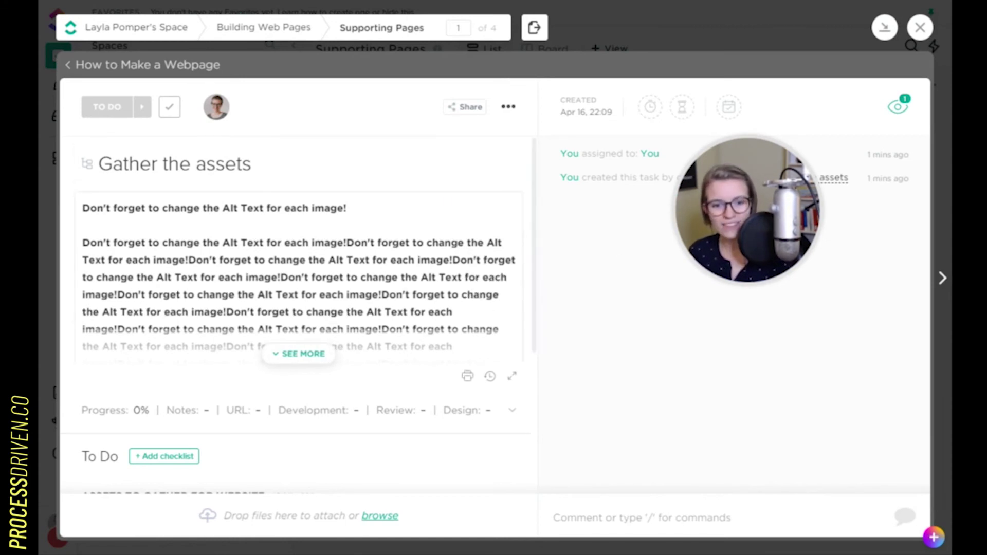
scroll(182, 332, "down", 3)
scroll(204, 278, "up", 3)
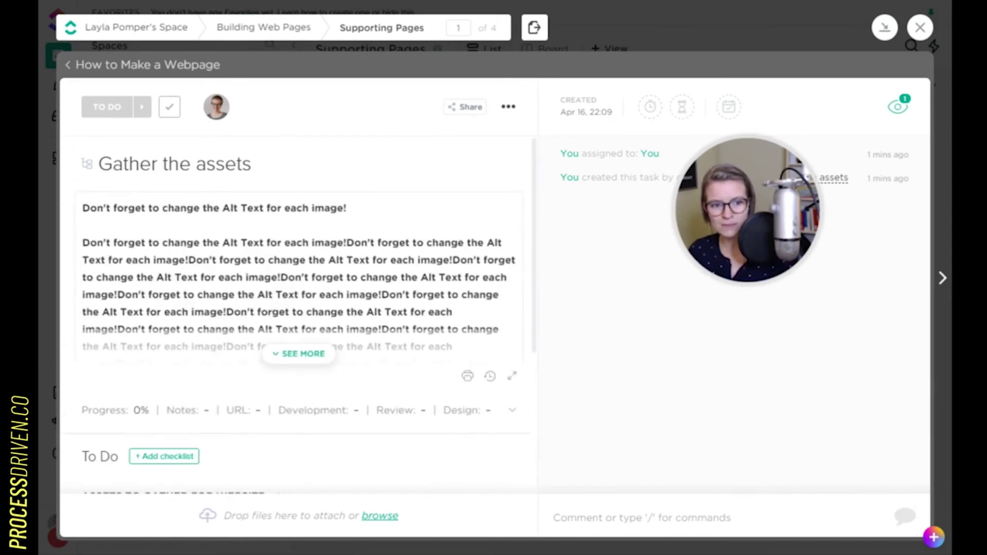
left_click(82, 64)
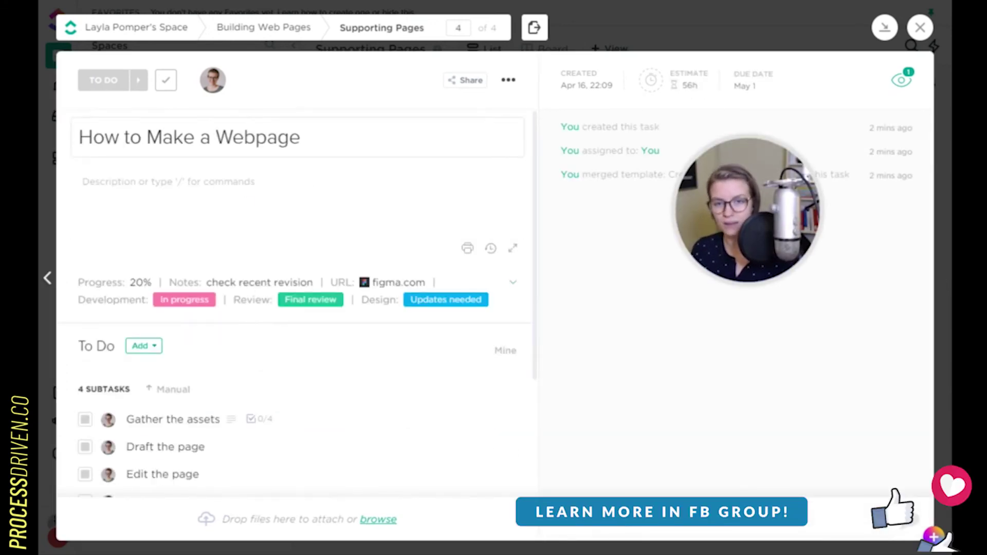
Step: Close the task and open Product Pages' Team Wiki doc at the COMPETITORS page
left_click(920, 27)
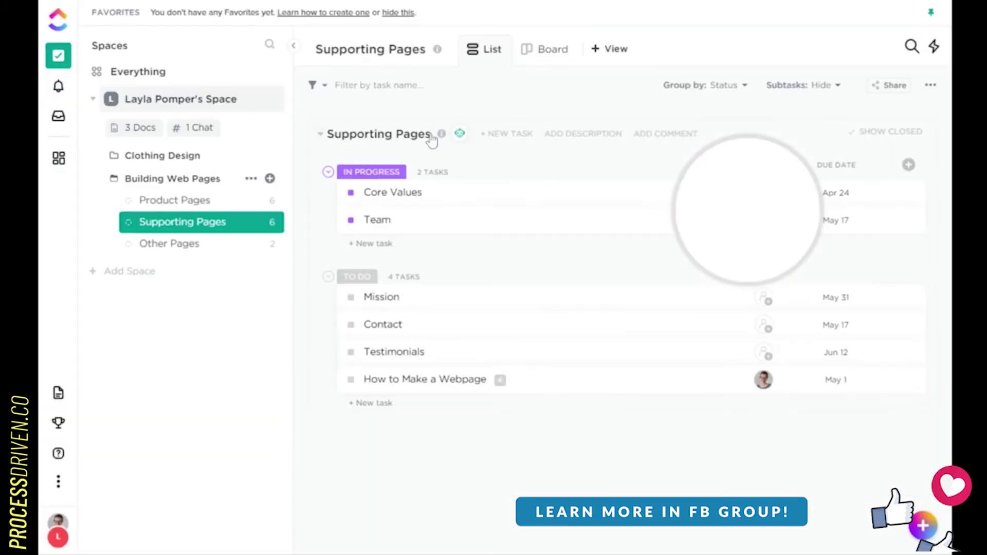
left_click(176, 200)
left_click(625, 51)
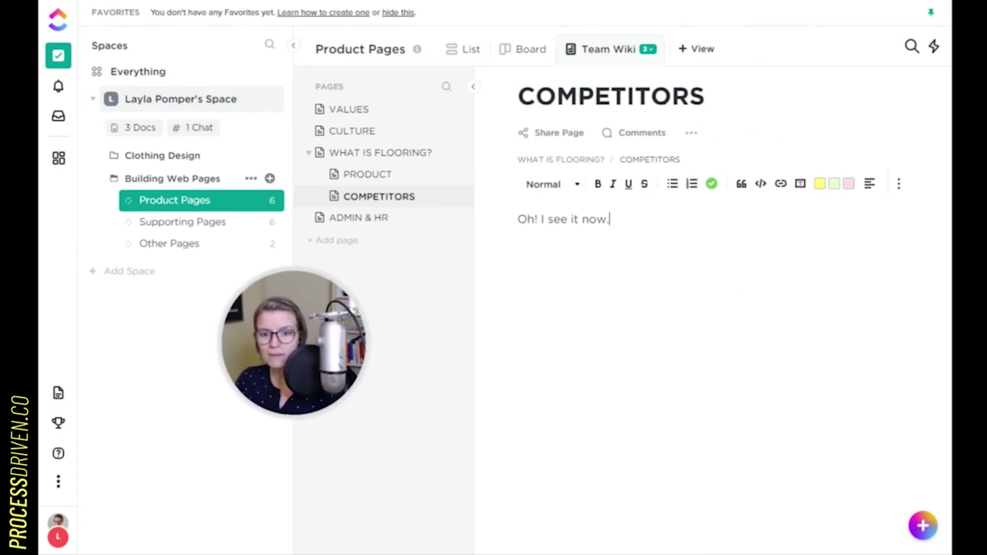
Step: Add a new line below 'Oh! I see it now.' and bring up the /embed option
left_click_drag(610, 219, 517, 220)
left_click(610, 220)
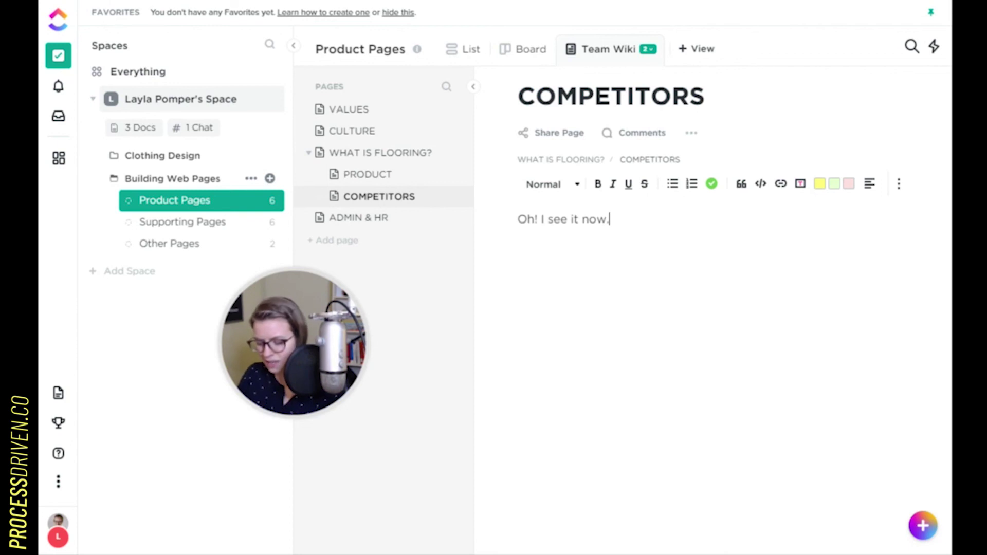
key("Return")
key("Return")
type("/")
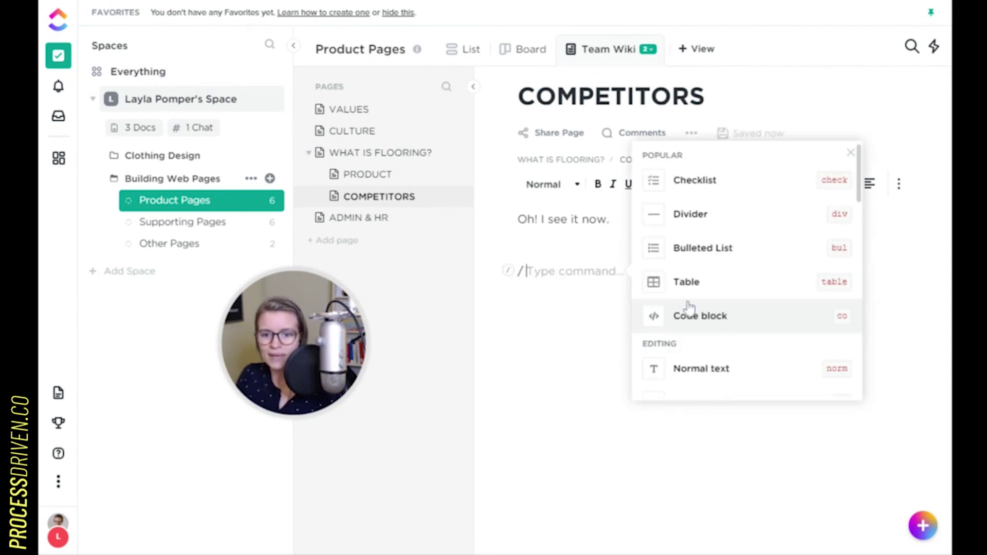
scroll(689, 314, "down", 5)
type("embe")
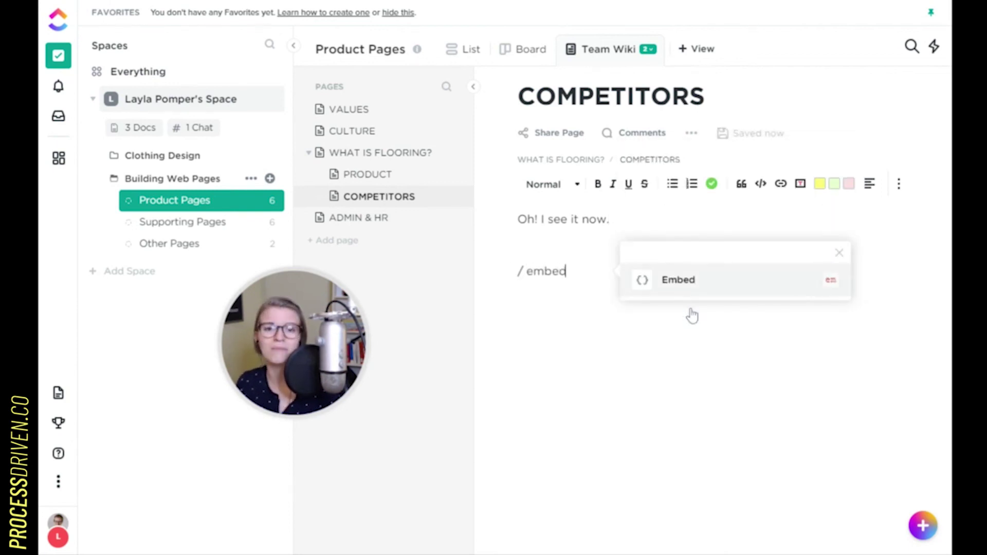
type("d")
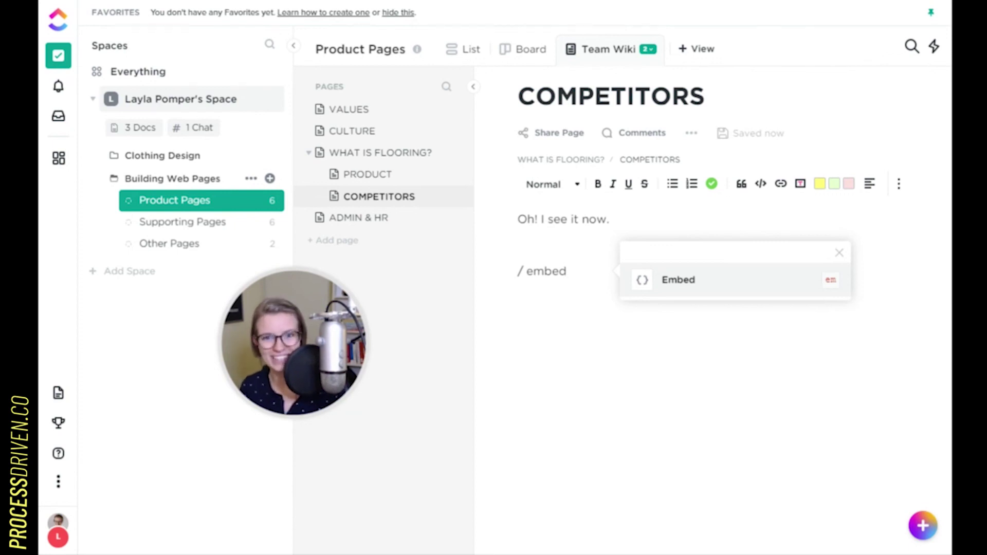
Step: Switch from Team Wiki to the 'Should your SOPs be in a document?' doc view
left_click(646, 50)
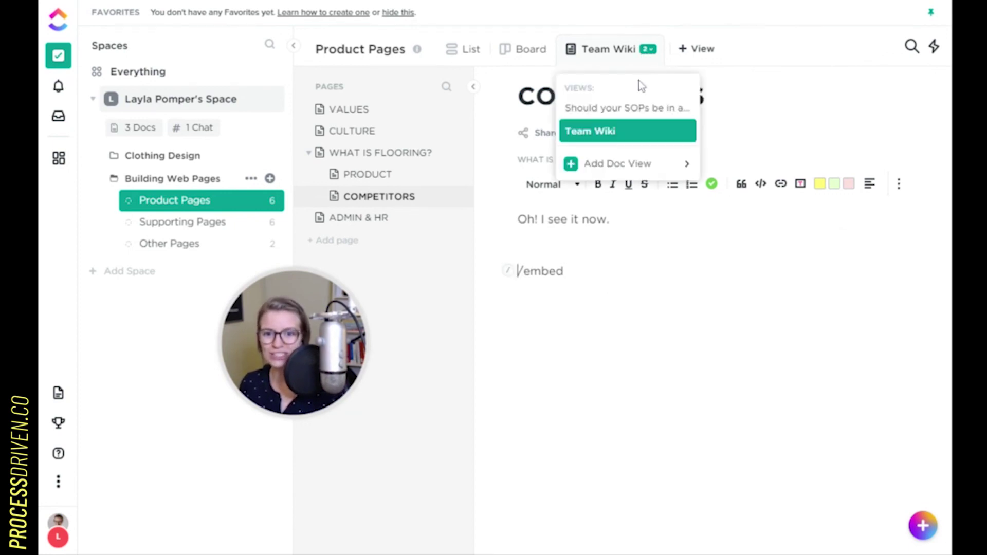
left_click(626, 110)
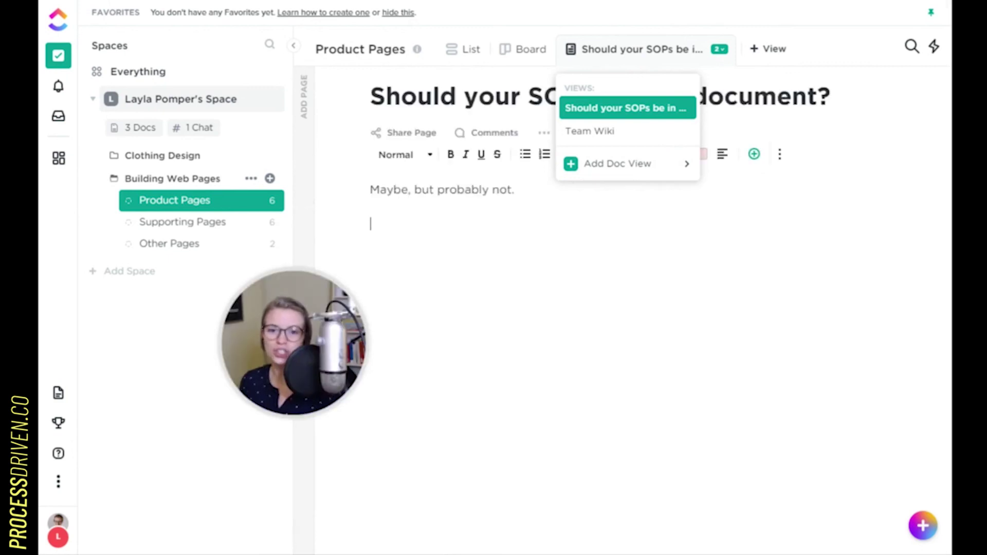